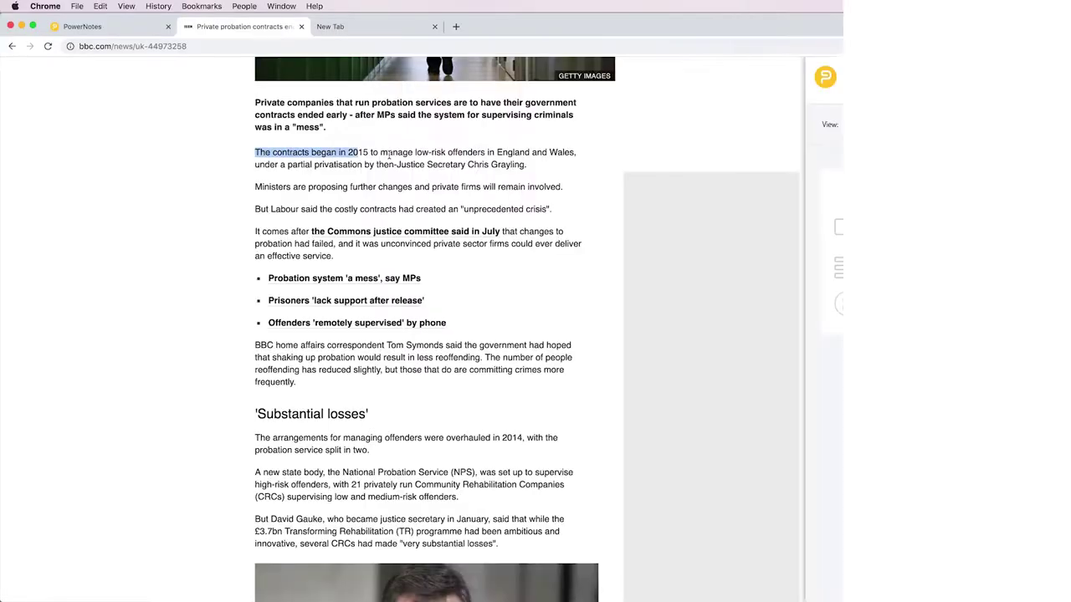
Highlight the probation-contracts paragraph and create a new topic named CURRENT EVENTS
left_click_drag(389, 155, 536, 167)
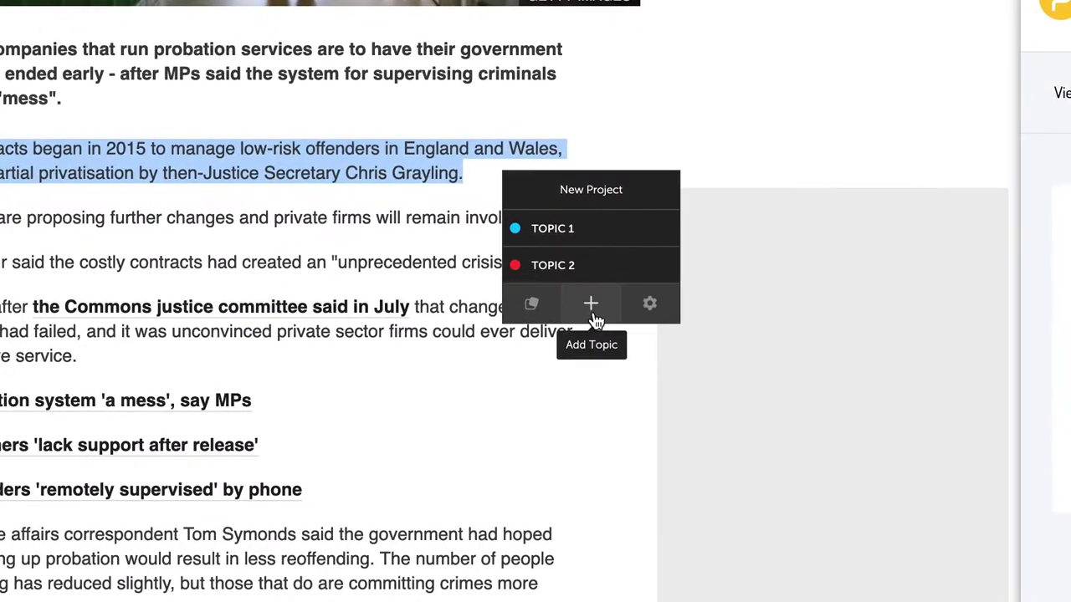
left_click(593, 317)
type("CURRENT EVENTS")
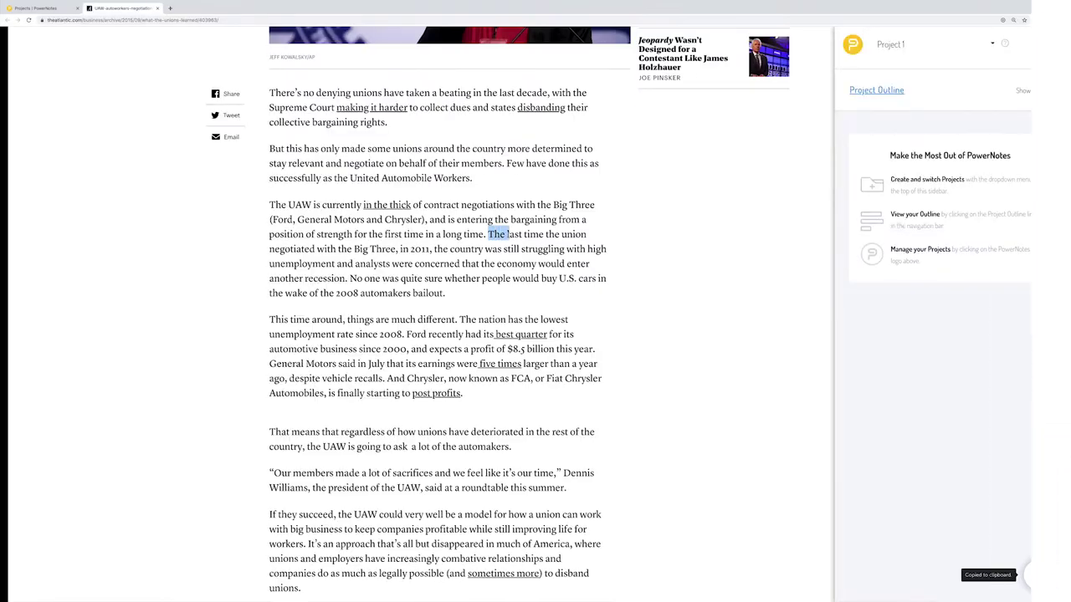
Save the 2011 union negotiations sentence under TOPIC 1 with the note 'save'
left_click_drag(505, 235, 347, 278)
left_click(370, 304)
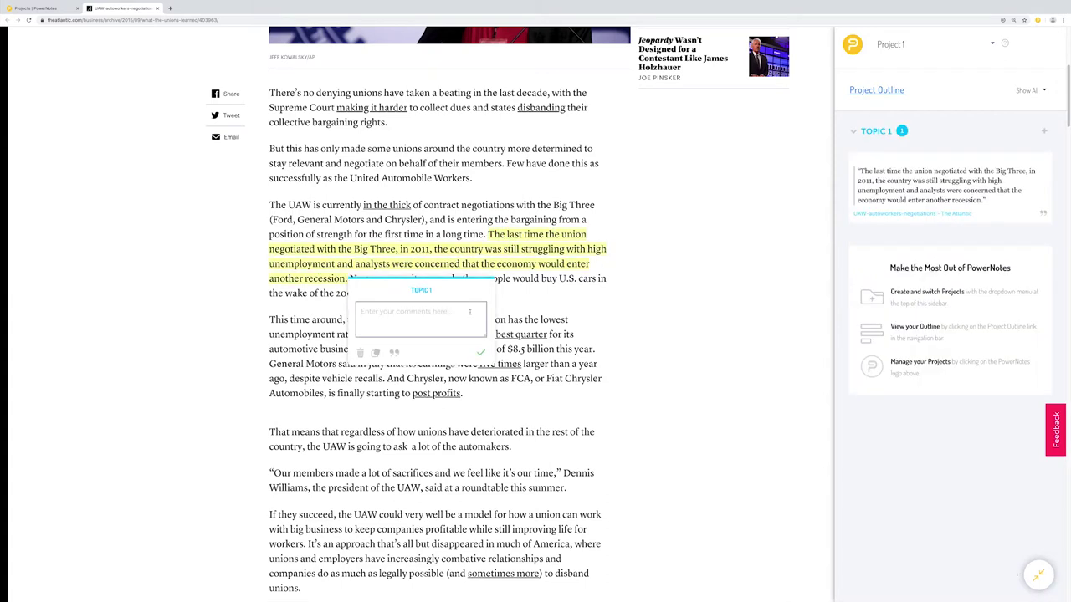
type("save for later")
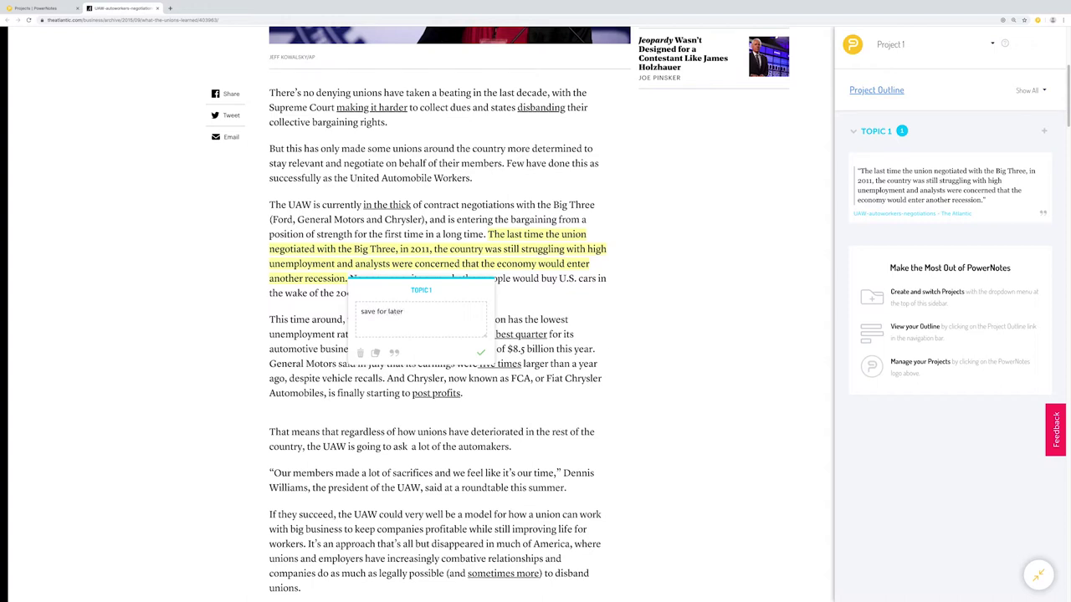
left_click(481, 355)
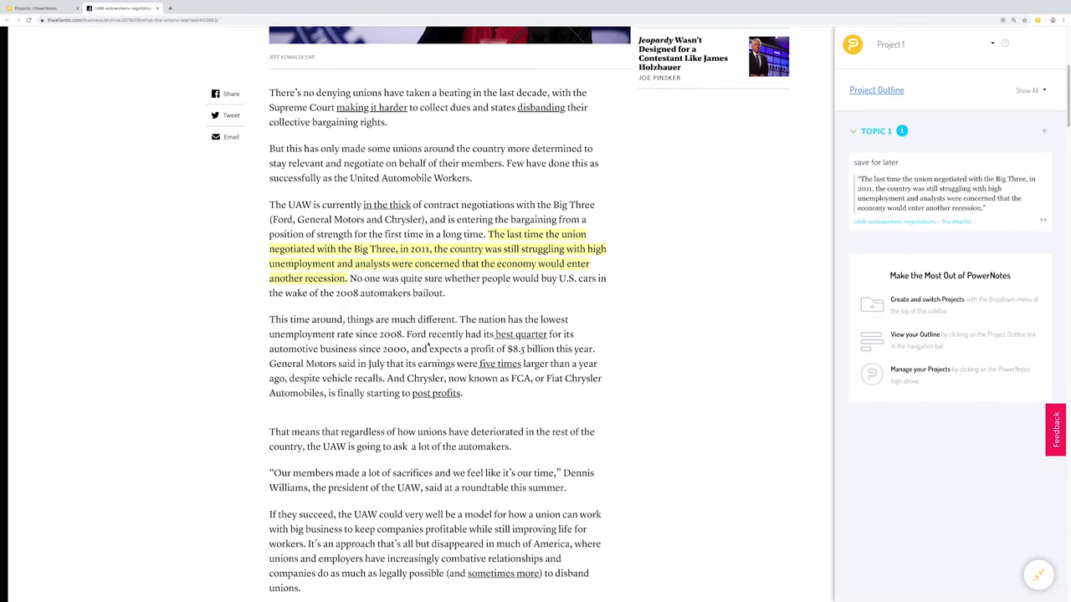
scroll(281, 334, "down", 1)
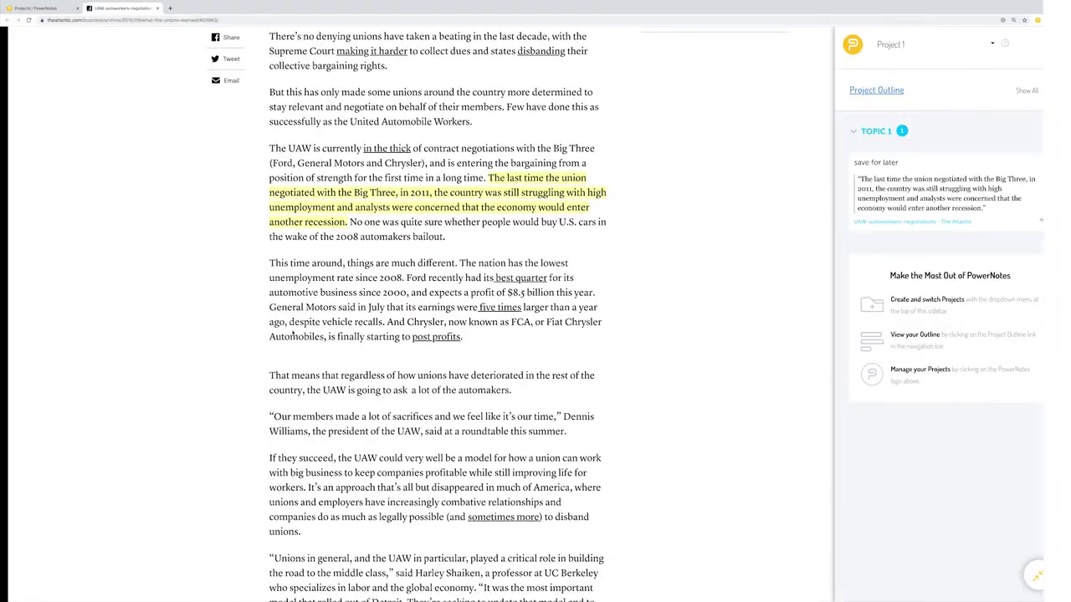
Save the lowest-unemployment-rate sentence under TOPIC 1 with the note 'note'
left_click_drag(269, 263, 403, 279)
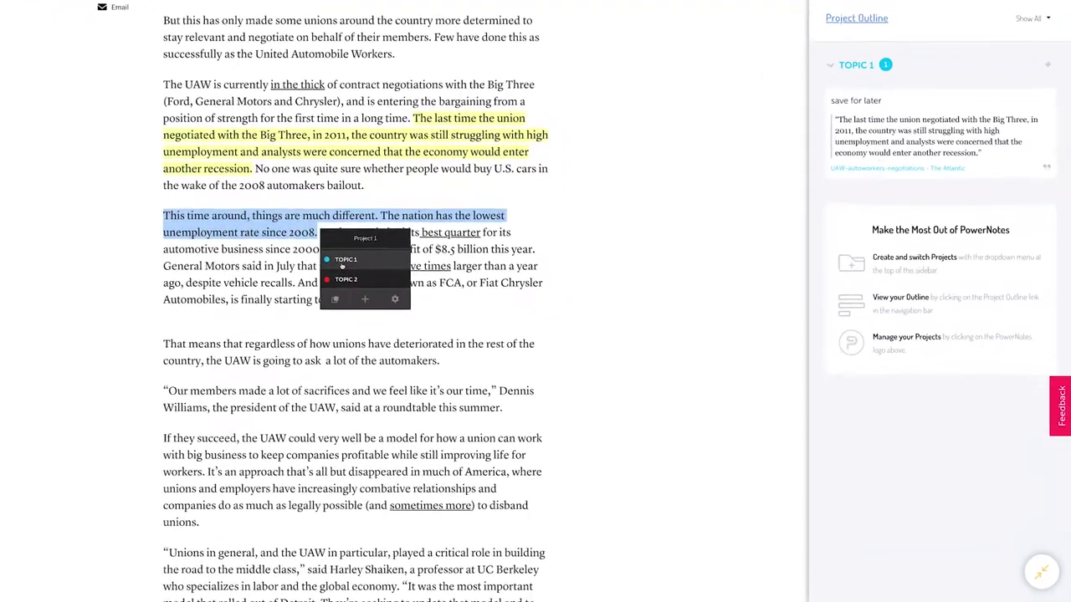
left_click(343, 261)
type("notes")
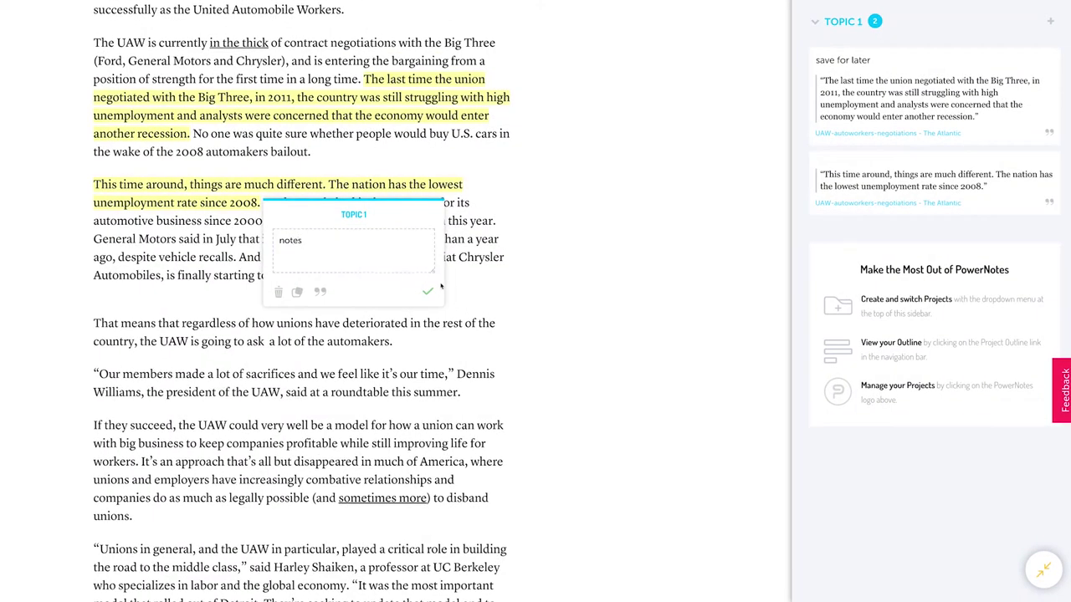
left_click(428, 292)
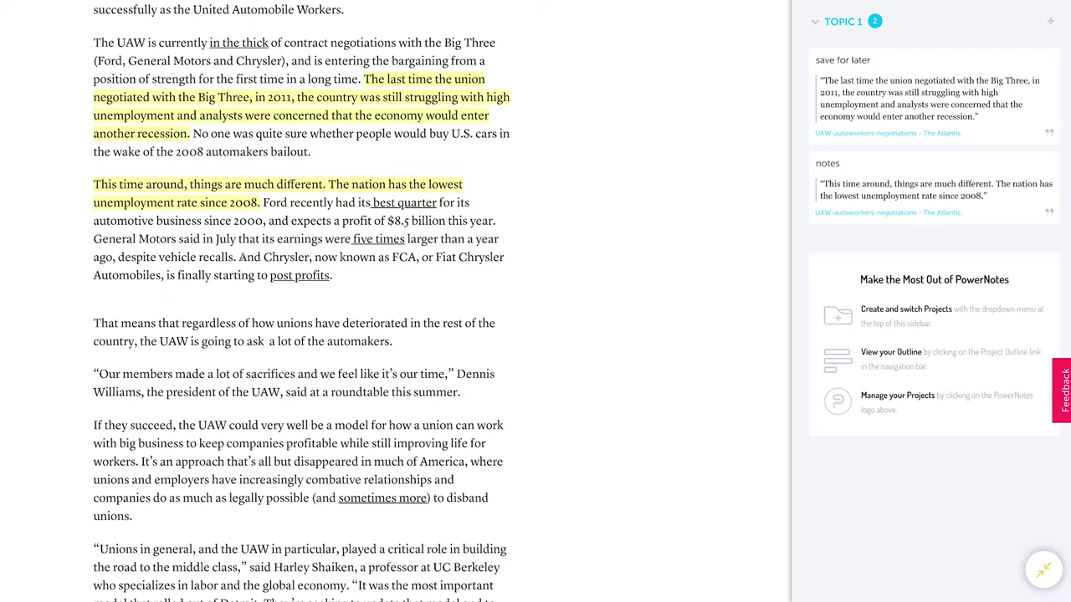
Save the Chrysler profits sentence under TOPIC 2 noted 'save for later'
left_click_drag(239, 256, 337, 278)
left_click(387, 331)
type("save for later")
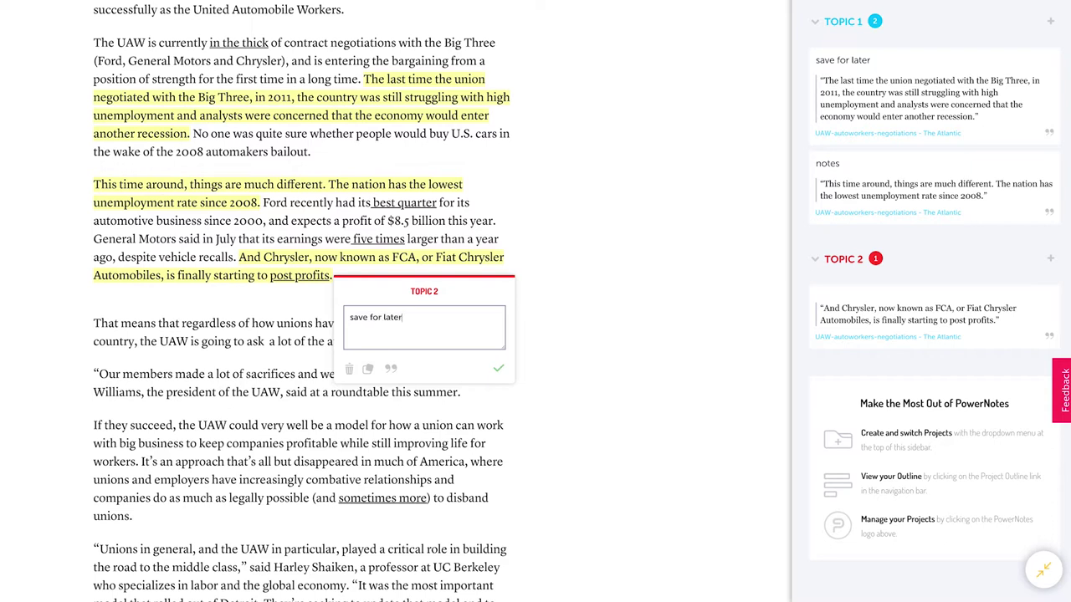
left_click(498, 368)
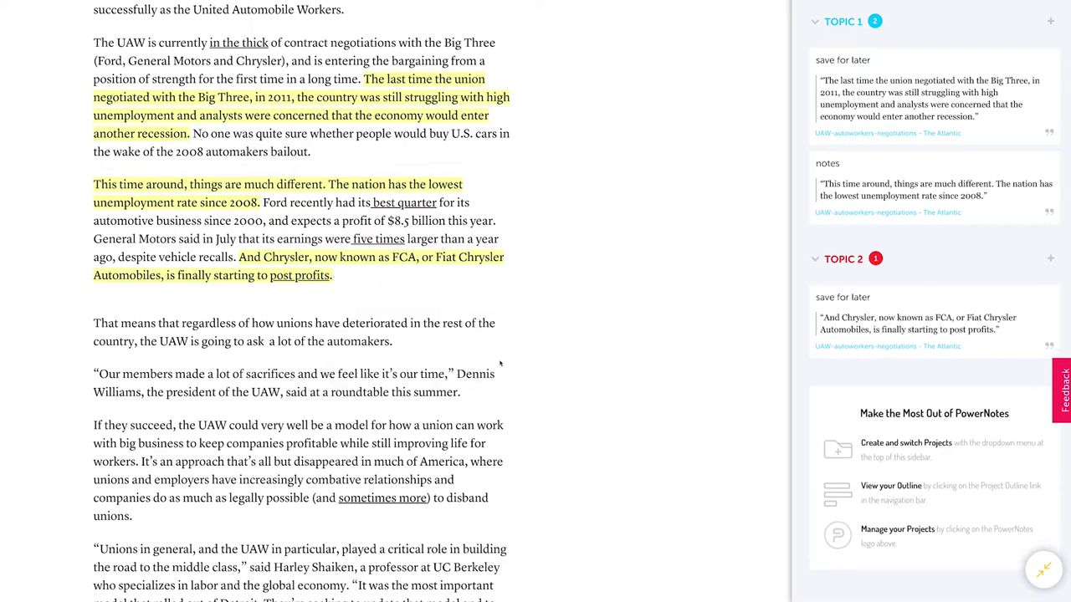
Save the 2008-2009 bailout passage under TOPIC 2 with the note 'research'
scroll(579, 308, "down", 2)
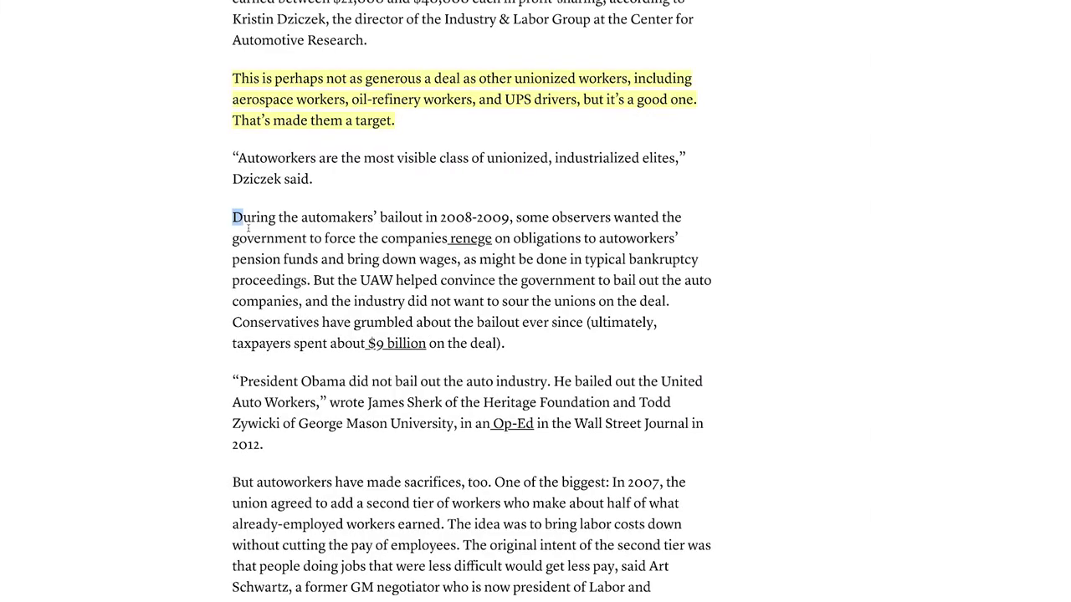
left_click_drag(233, 217, 307, 281)
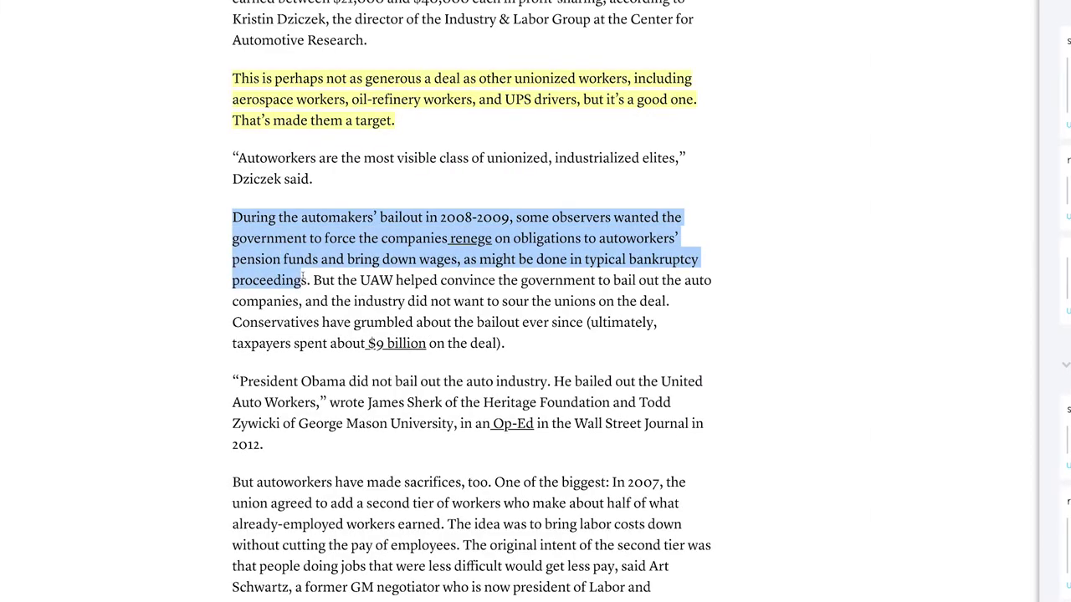
left_click(359, 344)
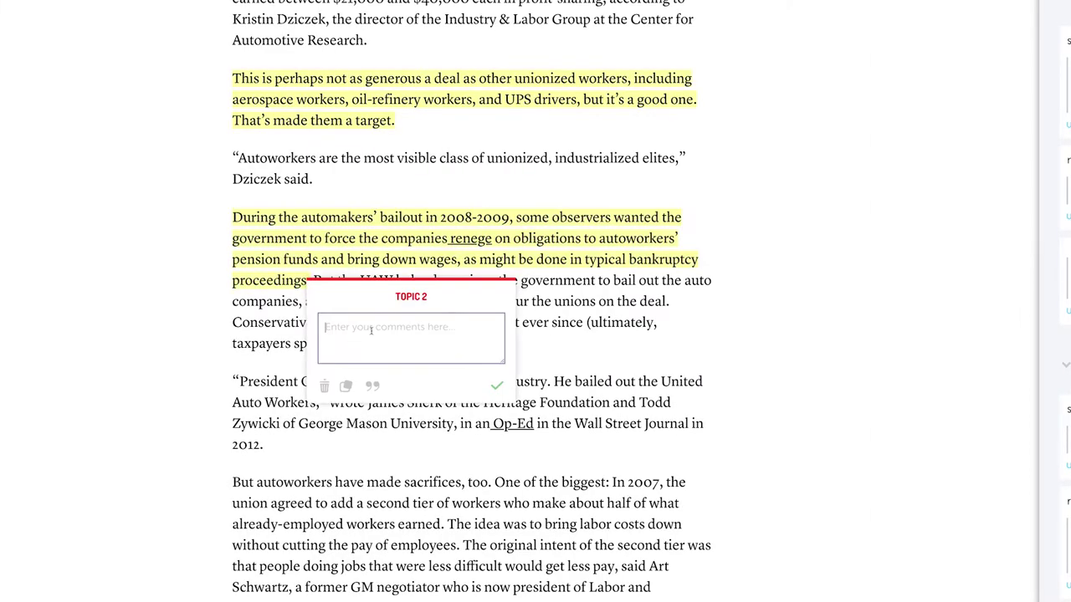
type("research")
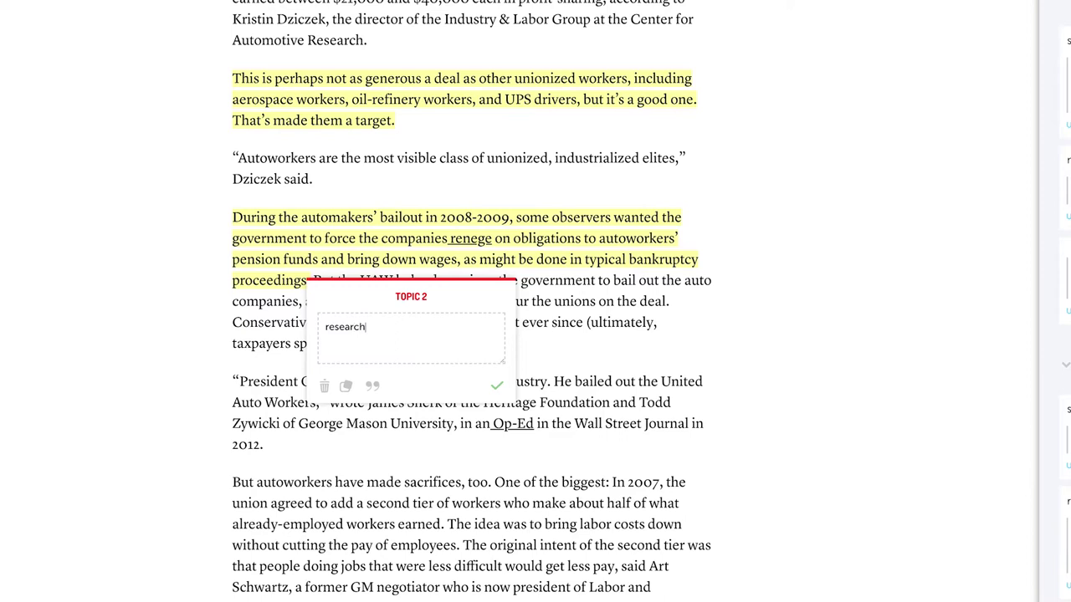
left_click(496, 384)
Save the 'Conservatives have grumbled' bailout sentence under TOPIC 1 noted 'save for later'
scroll(501, 359, "down", 1)
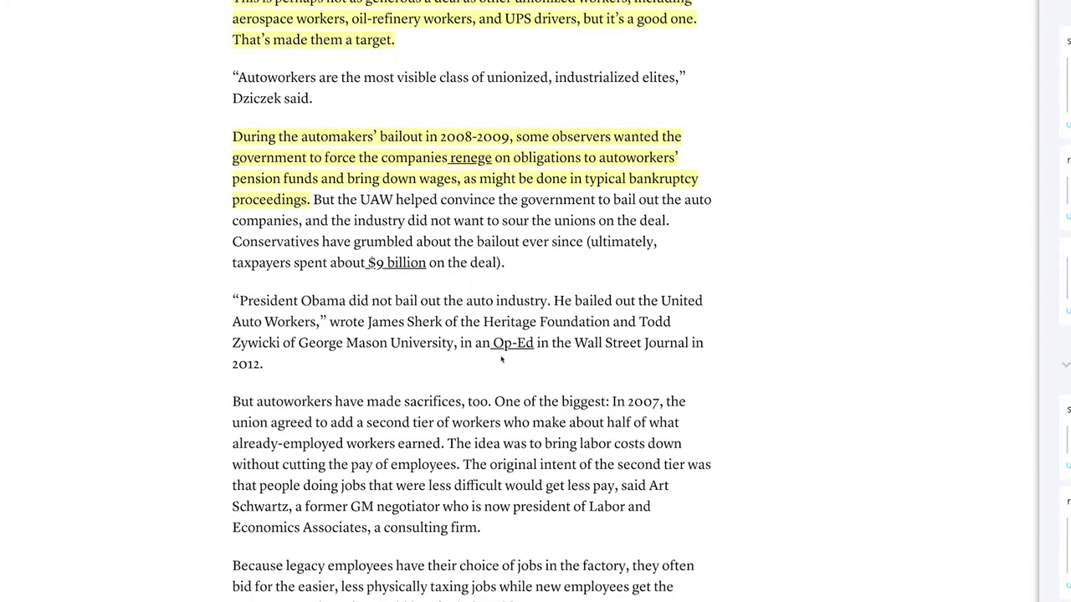
scroll(508, 374, "down", 1)
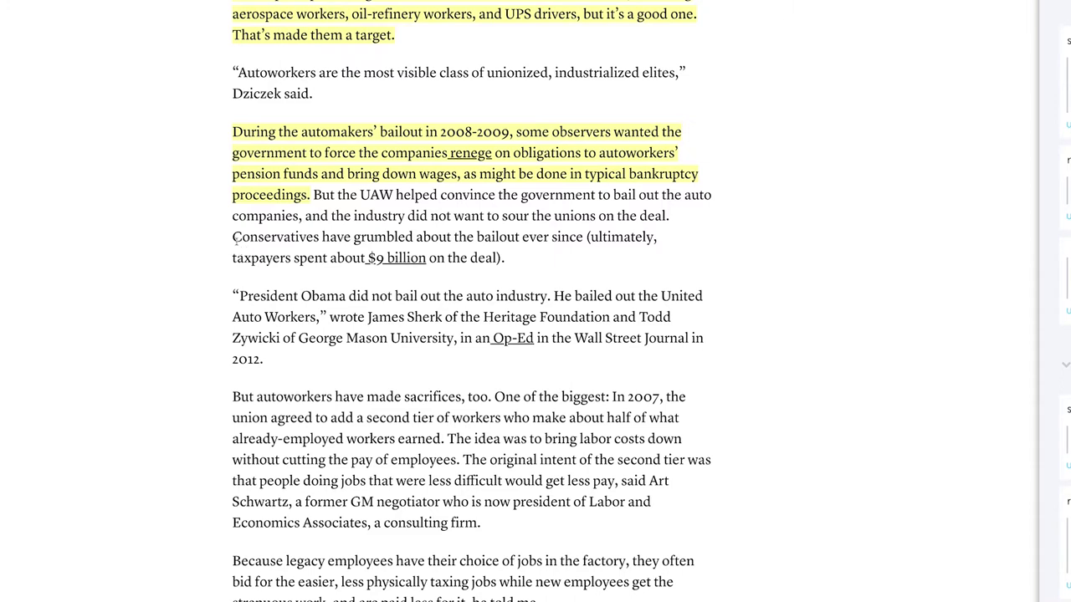
left_click_drag(234, 236, 505, 259)
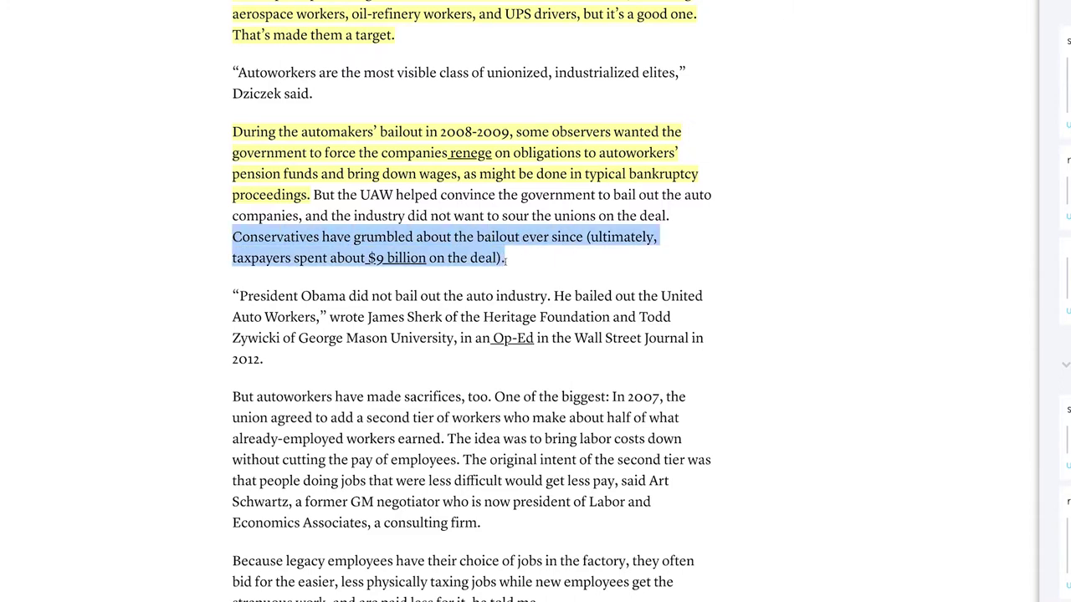
left_click(537, 300)
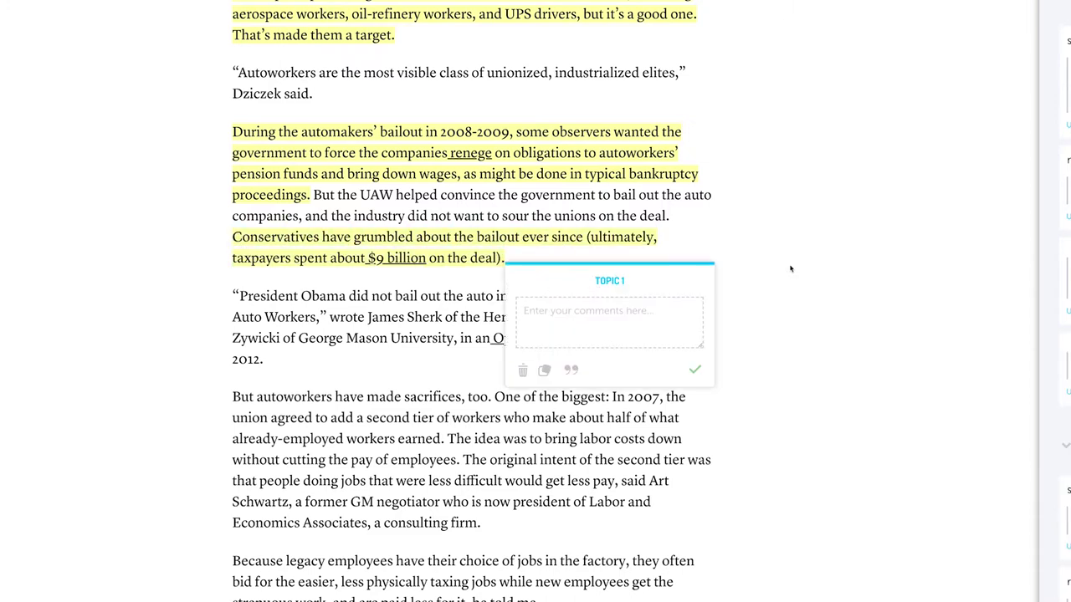
type("sa")
left_click(749, 314)
scroll(764, 256, "down", 1)
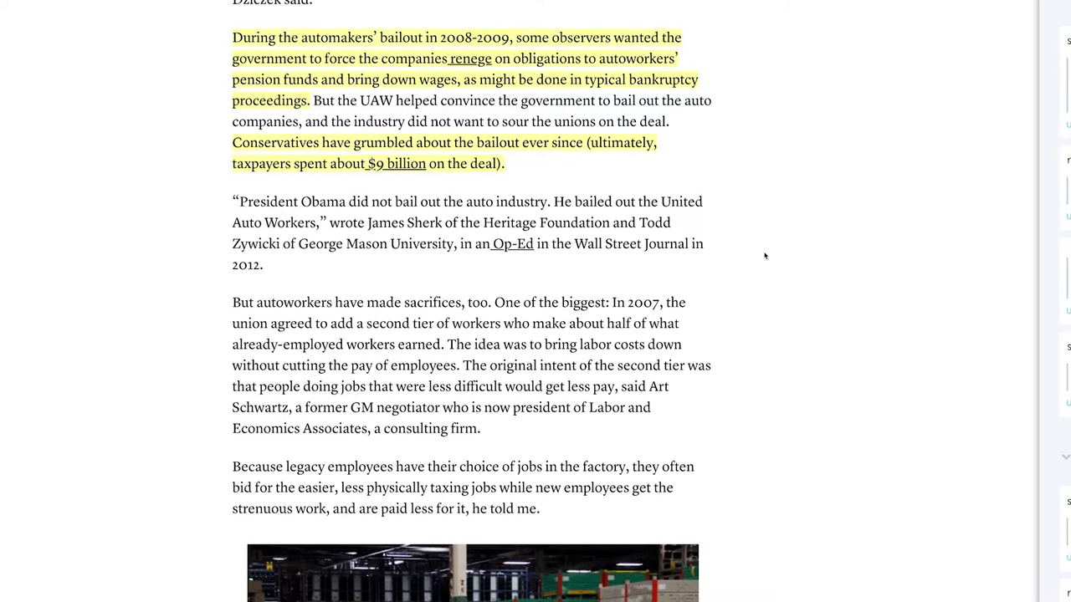
scroll(764, 256, "down", 1)
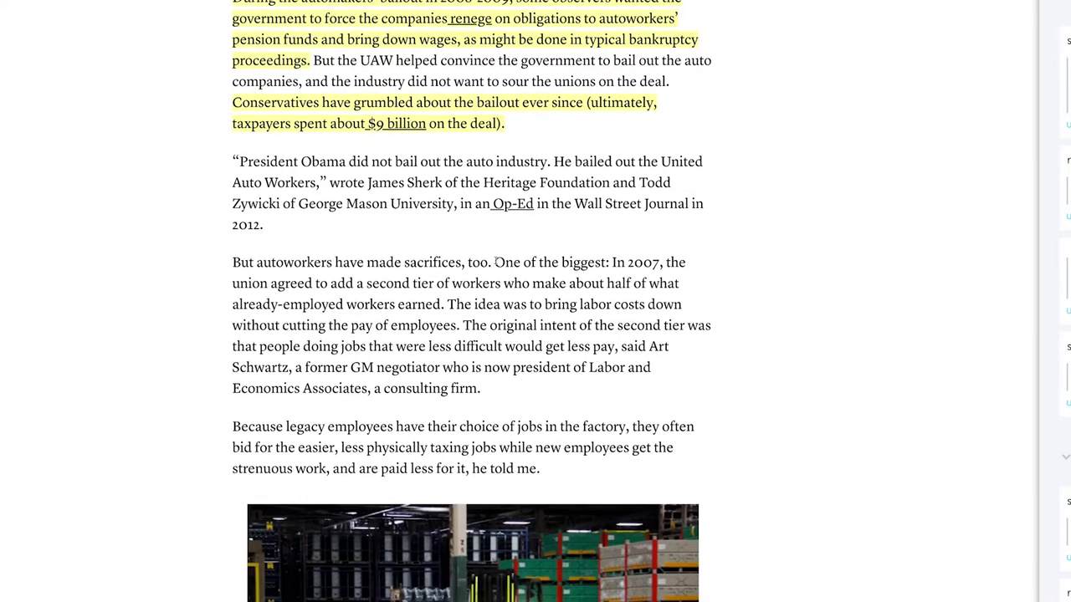
Highlight the 2007 second-tier deal sentences and create a new Case Law topic
left_click_drag(497, 261, 460, 325)
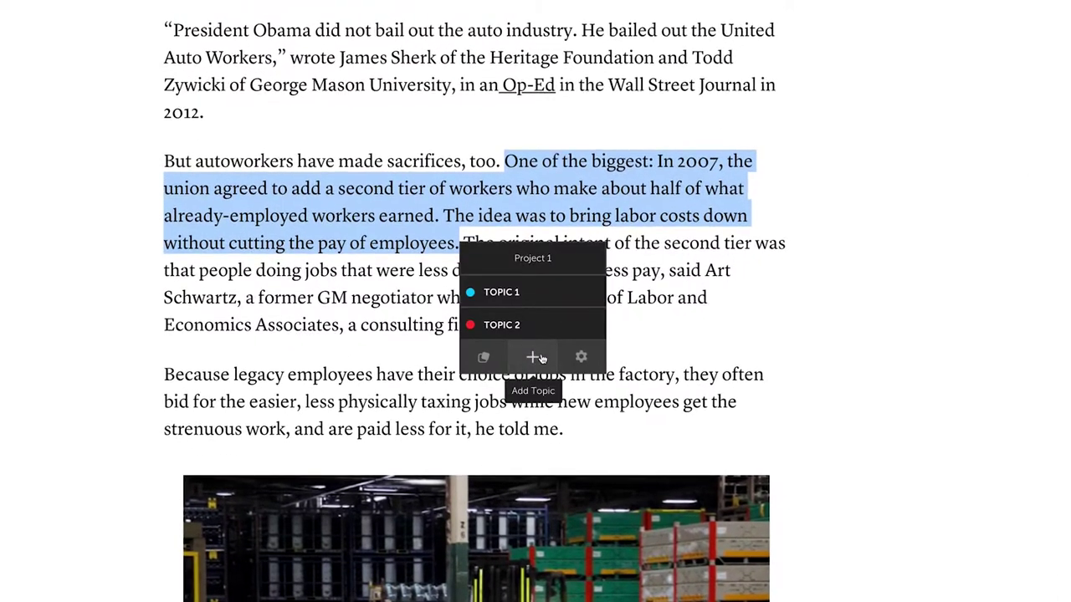
left_click(533, 357)
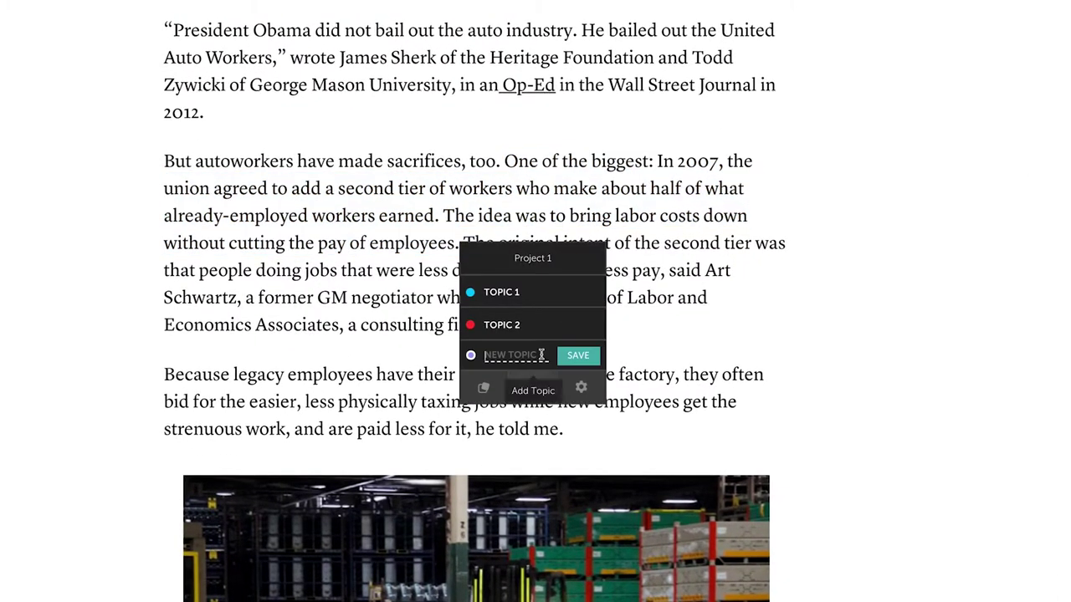
type("CASE LAW")
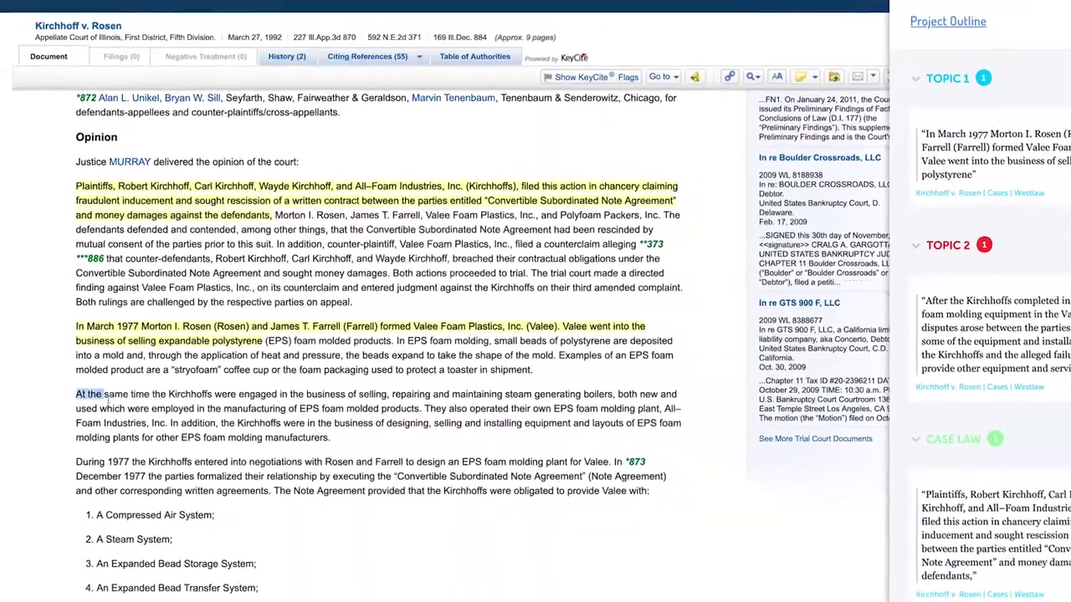
Save the boiler business sentence under TOPIC 2 with a note
left_click_drag(73, 394, 430, 409)
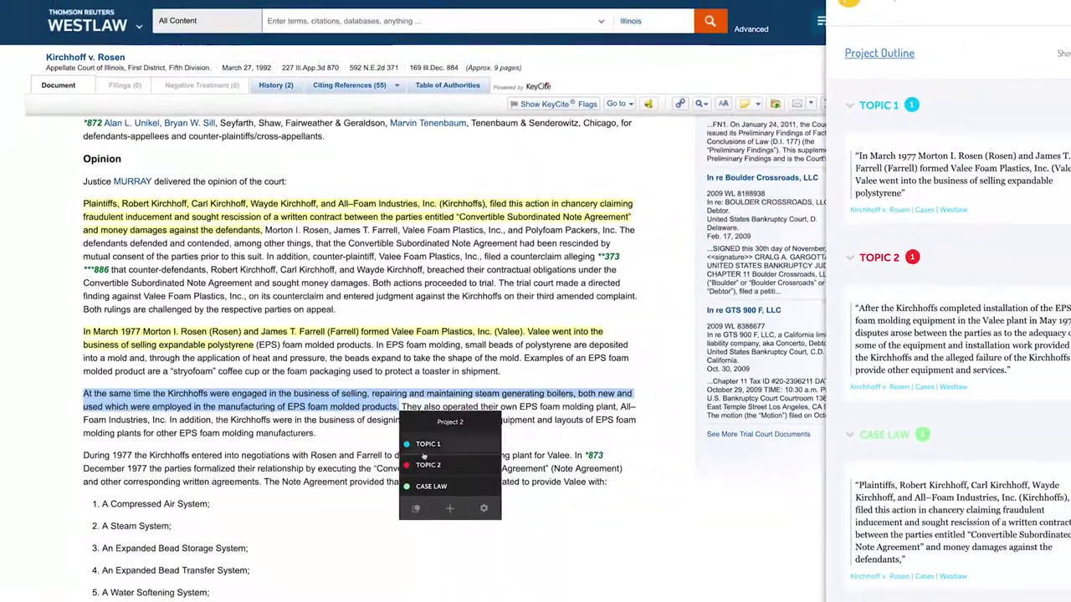
left_click(428, 465)
type("notes")
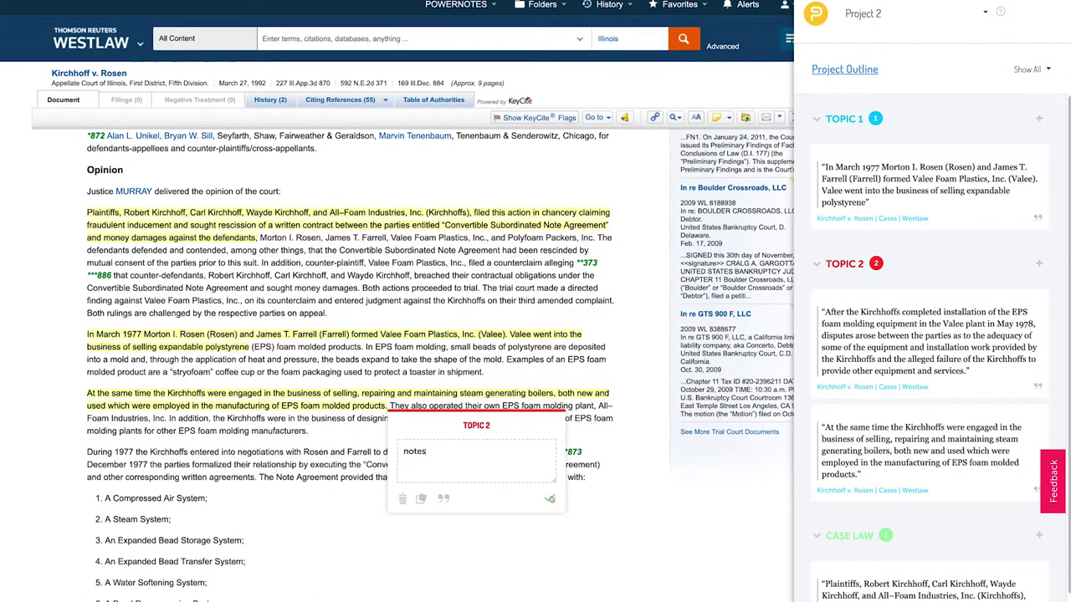
left_click(550, 499)
scroll(551, 497, "down", 3)
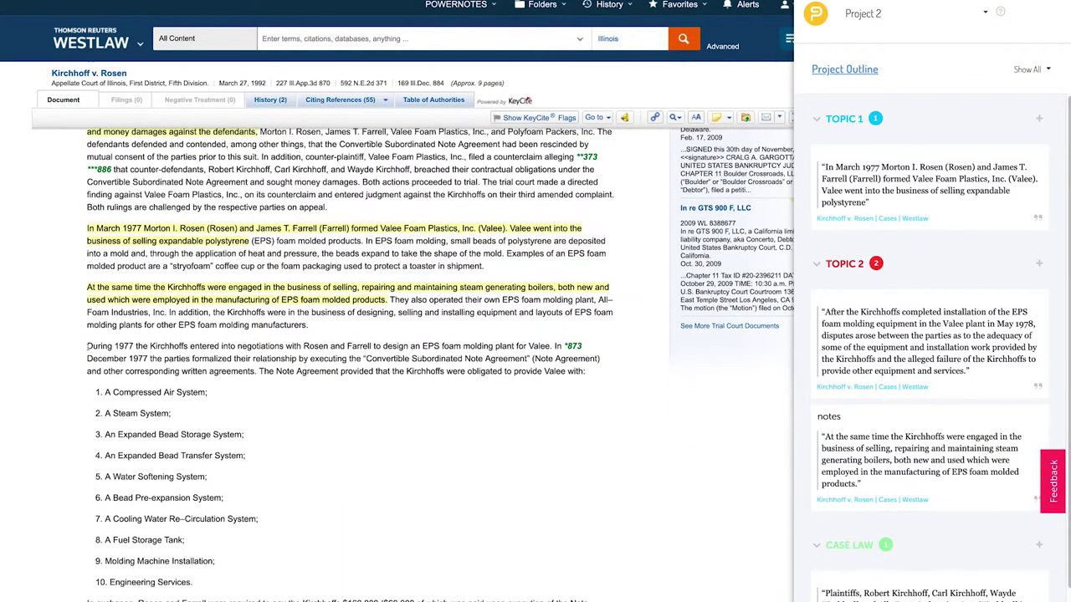
Save the 1977 negotiations sentence under TOPIC 1 noted 'research', then open the Westlaw source's citation form
left_click_drag(87, 345, 556, 346)
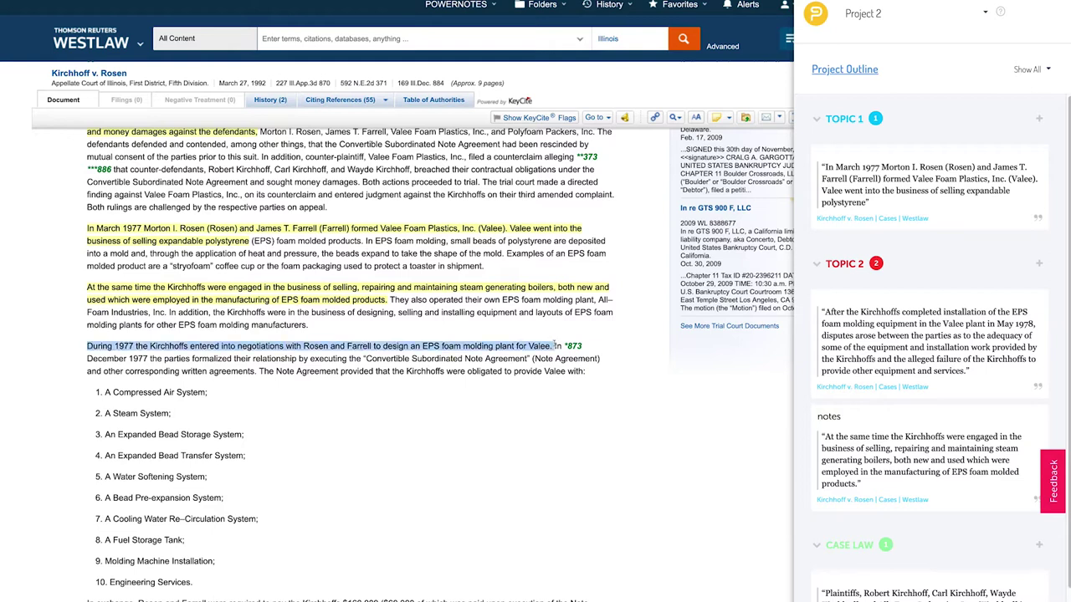
left_click(585, 376)
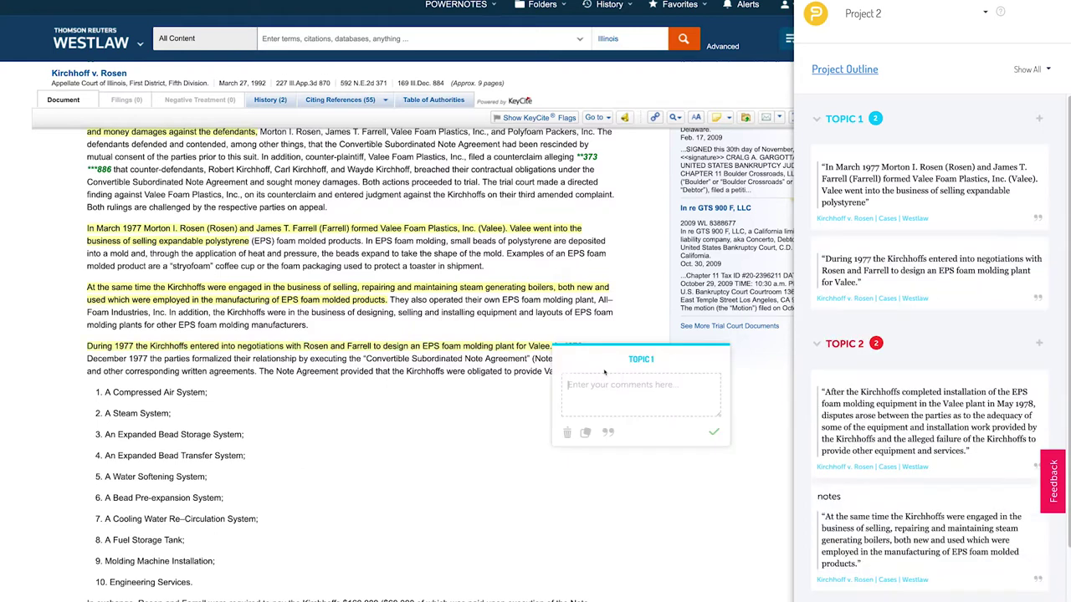
type("research")
left_click(713, 433)
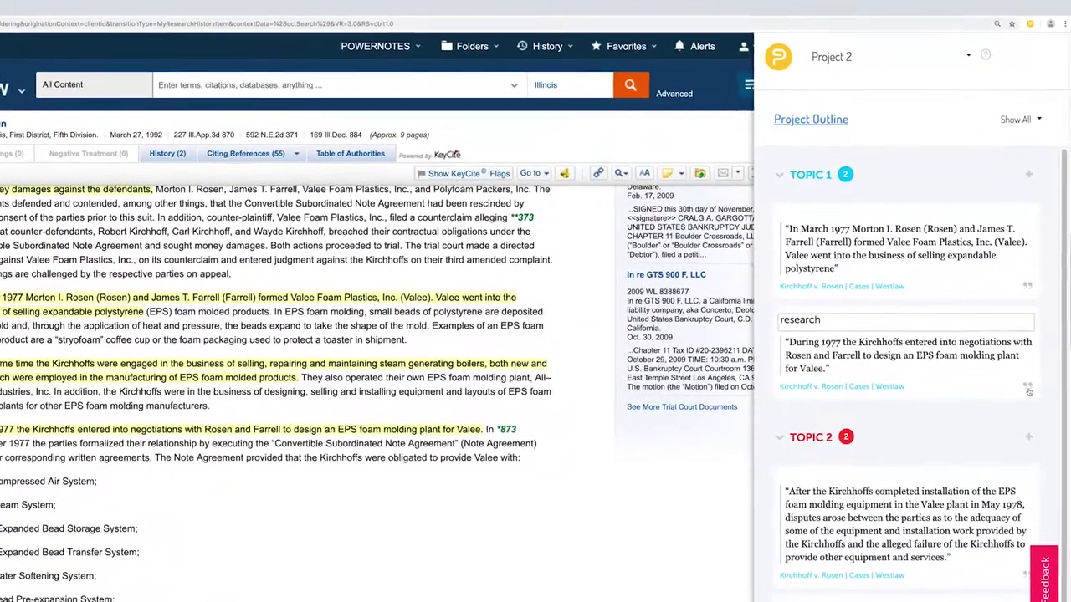
left_click(1028, 390)
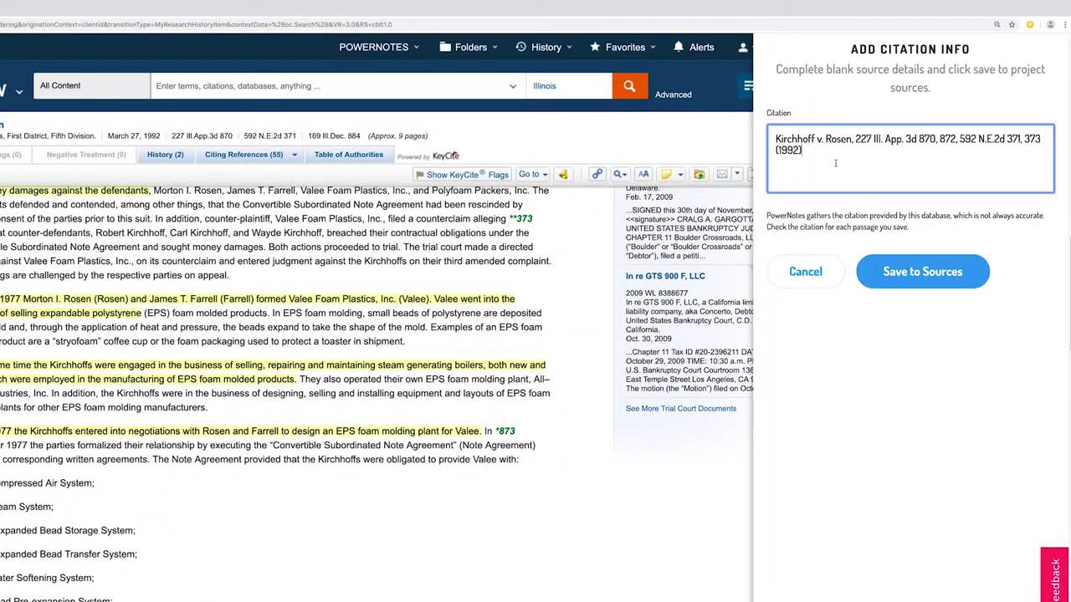
Review the Kirchhoff v. Rosen citation text and save it to the project sources
left_click_drag(838, 163, 762, 138)
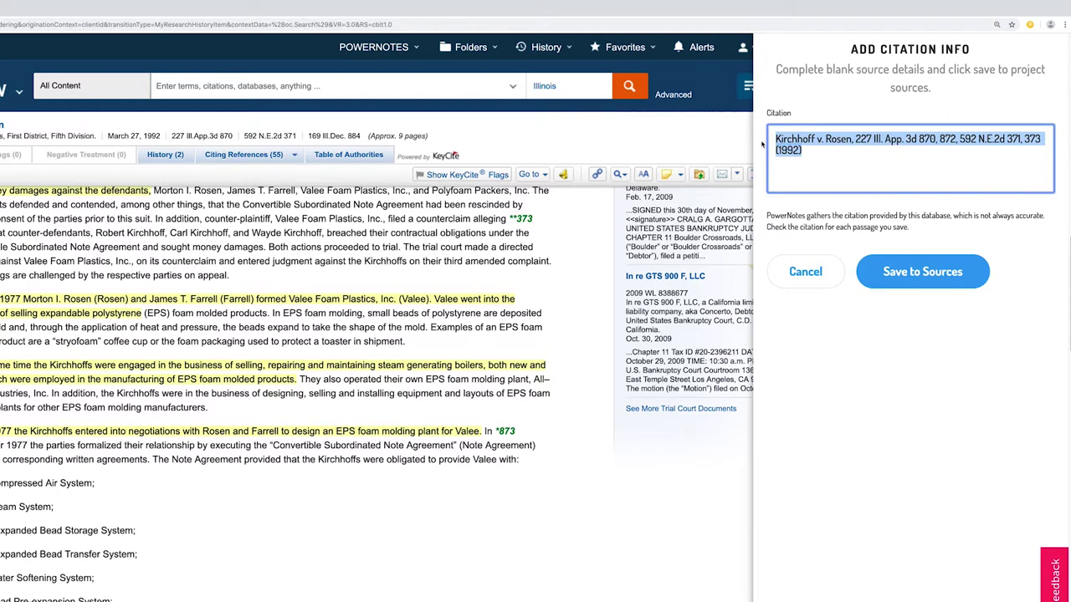
left_click(920, 182)
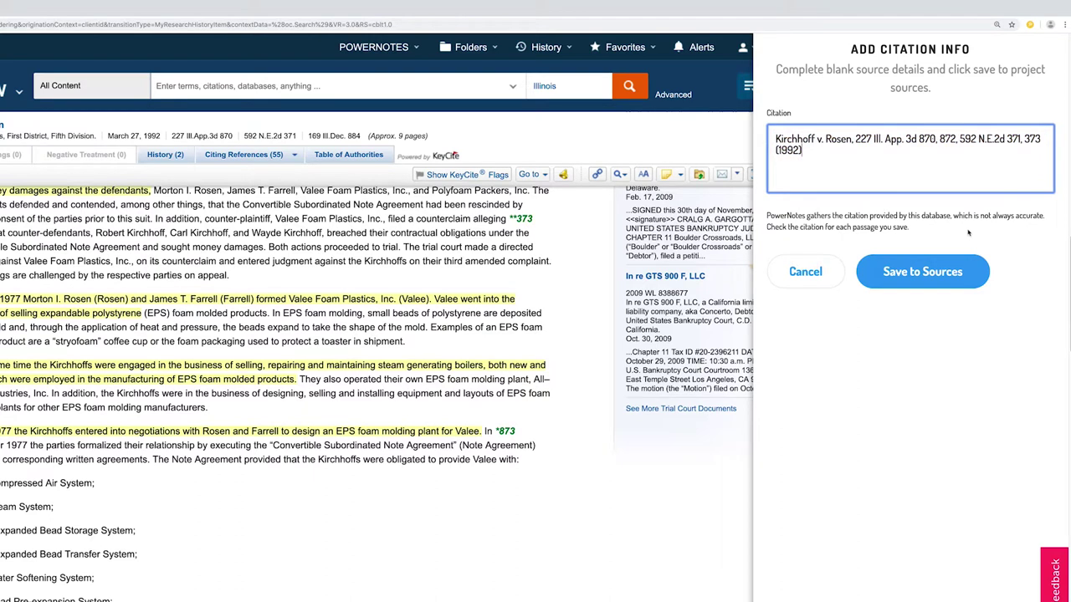
left_click(929, 272)
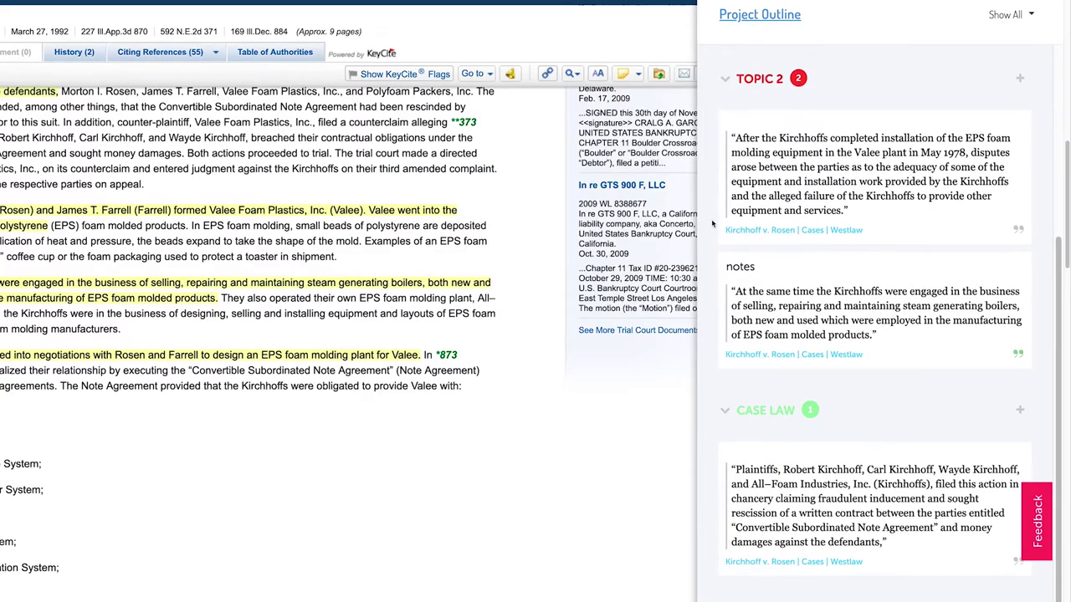
Widen the outline panel and retype the TOPIC 2 heading as BACKGROUND
scroll(712, 223, "up", 3)
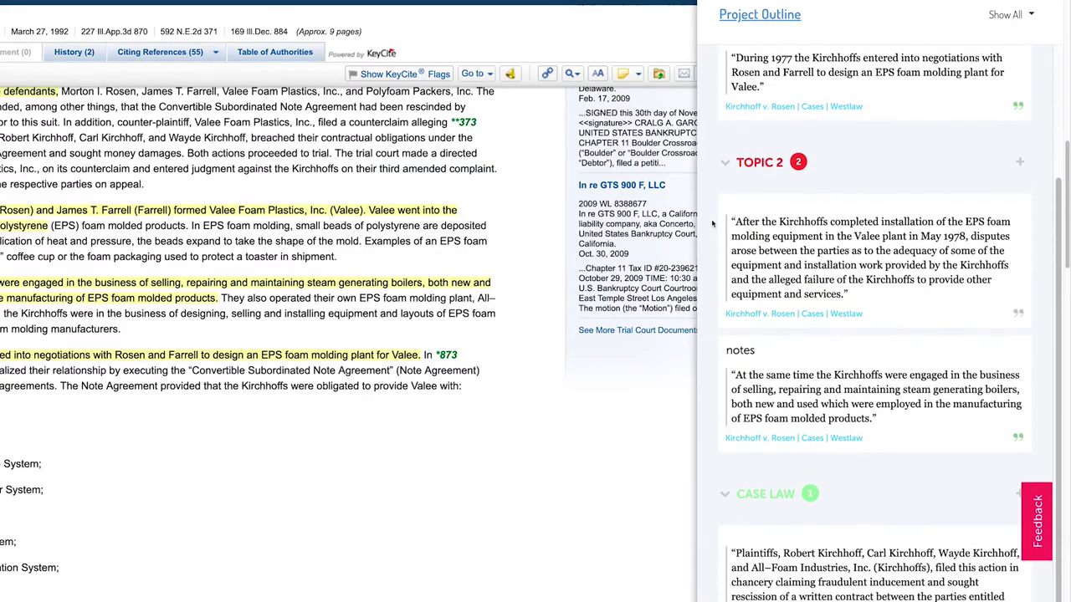
scroll(713, 224, "down", 3)
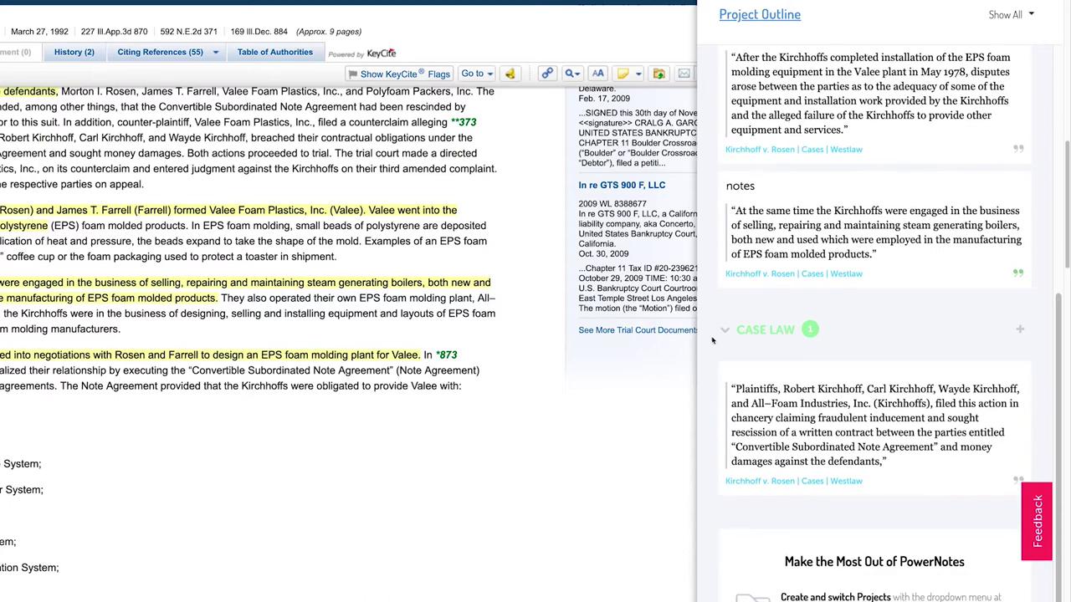
left_click_drag(699, 354, 551, 354)
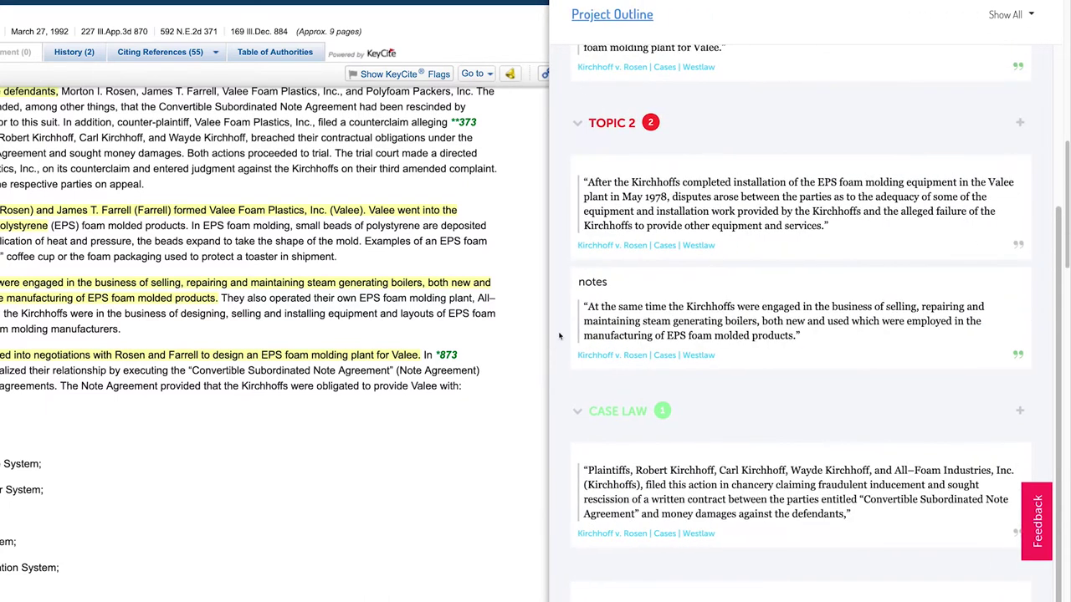
scroll(560, 336, "up", 3)
scroll(559, 336, "up", 1)
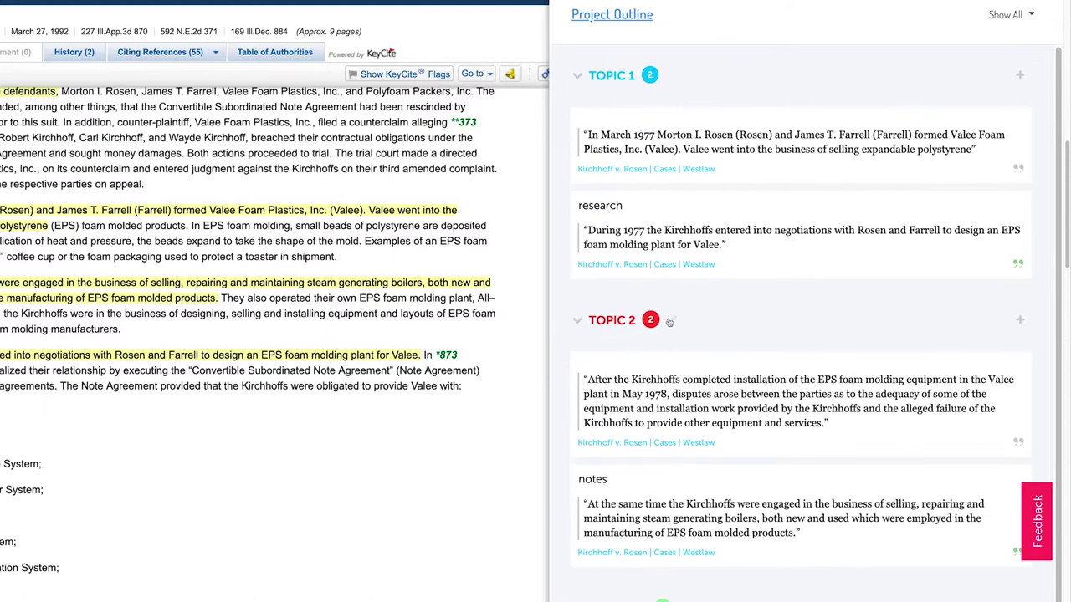
left_click(671, 321)
type("BACKGROUND")
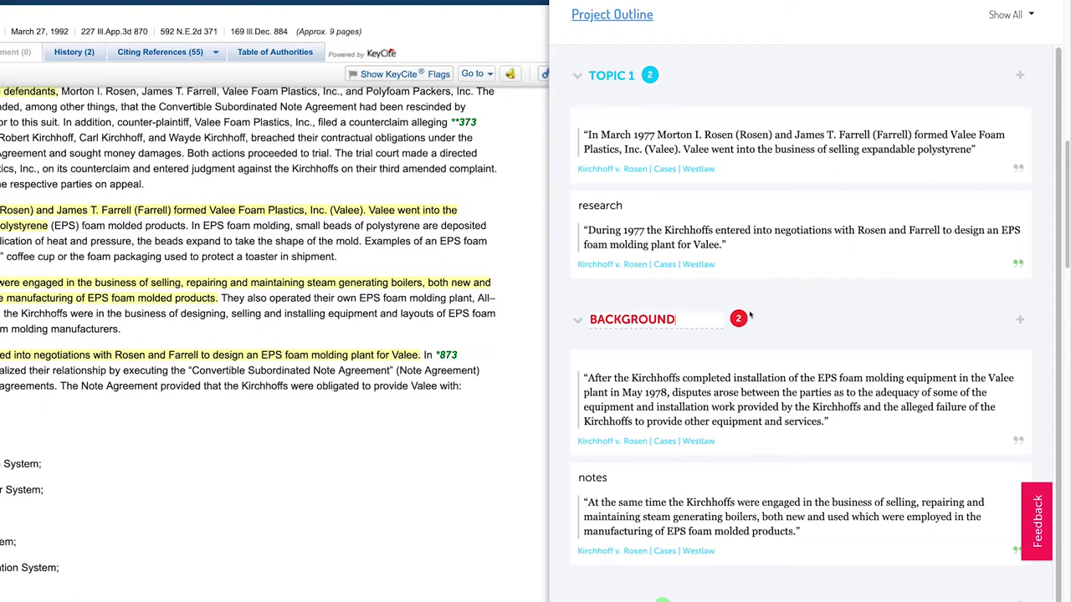
Confirm the BACKGROUND name and rename the TOPIC 1 heading to CONTRACTS
key("Return")
left_click(578, 323)
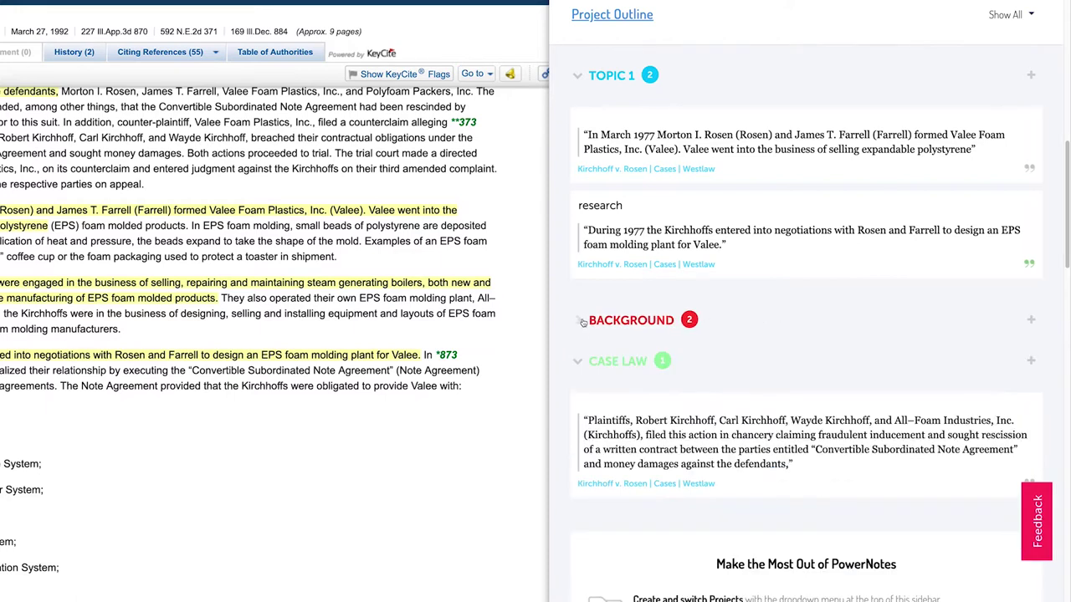
left_click(671, 75)
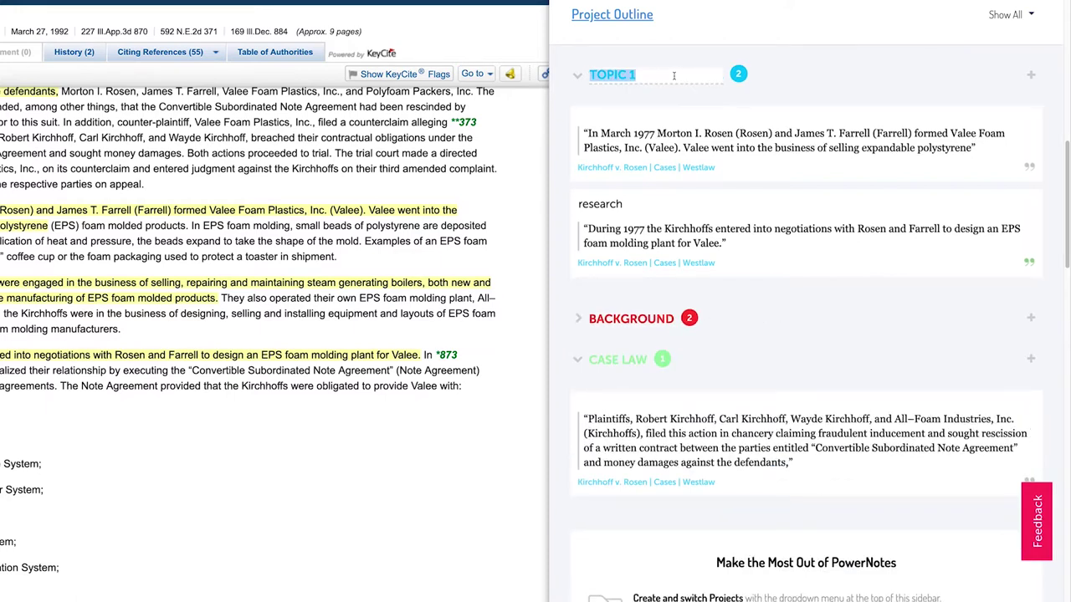
type("CONTRACTS")
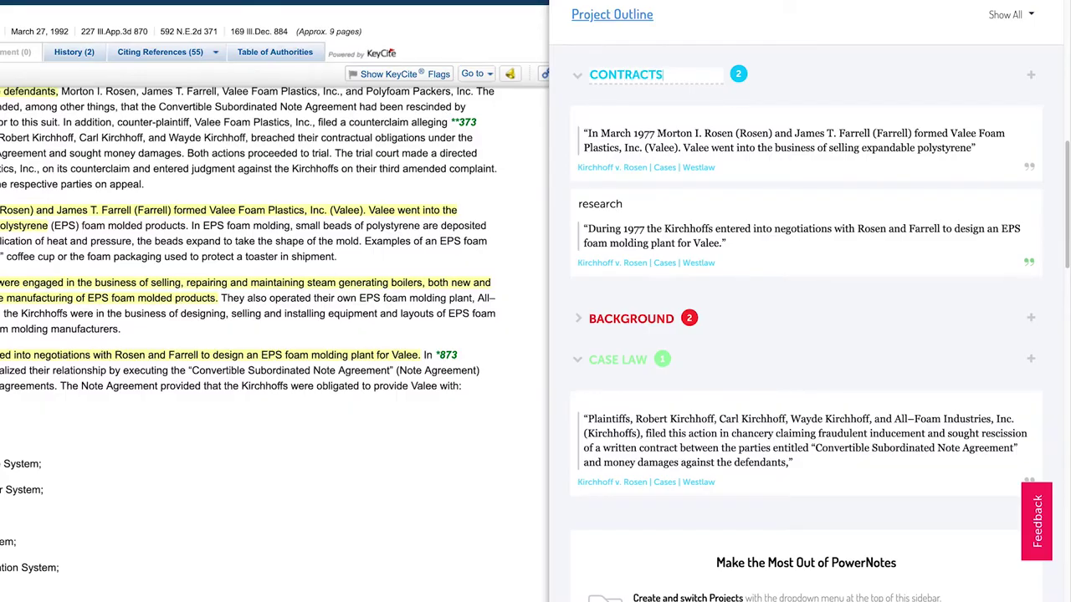
left_click(577, 75)
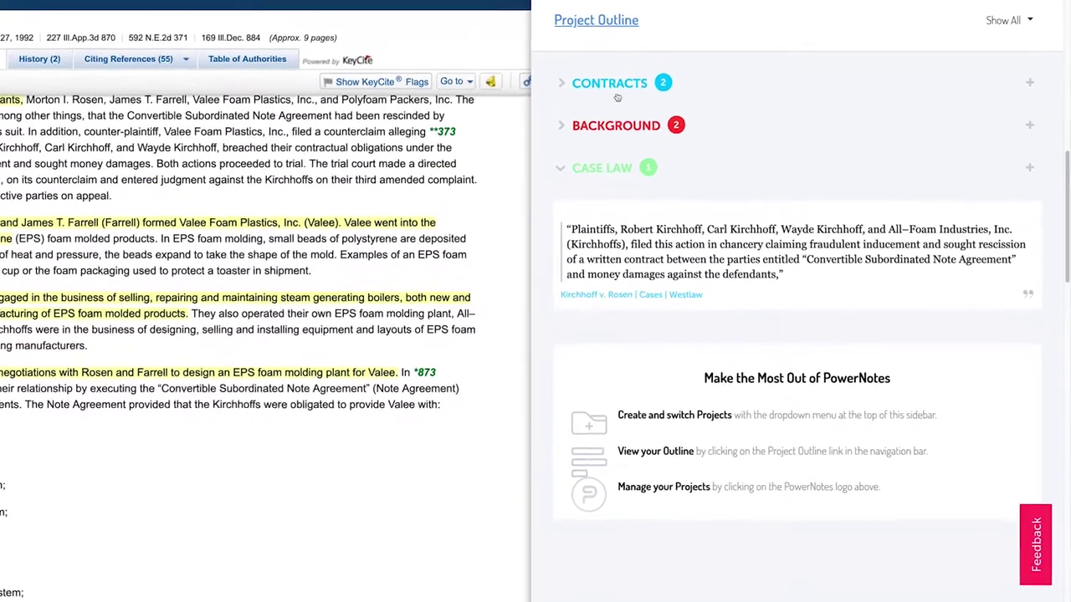
left_click(542, 93)
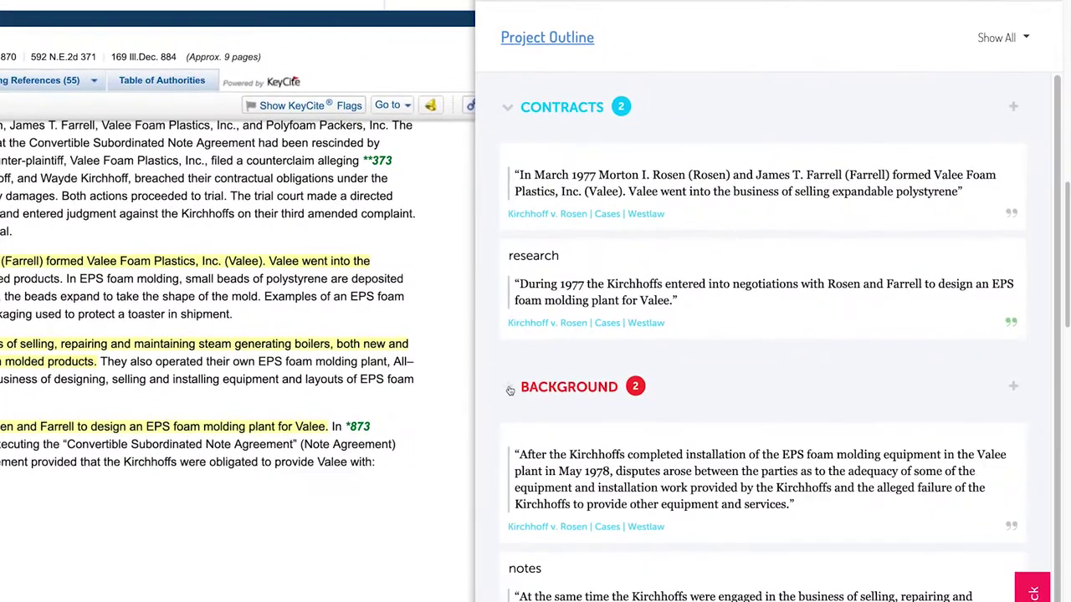
Add a standalone 'save for later' note to the CONTRACTS topic
left_click(1013, 103)
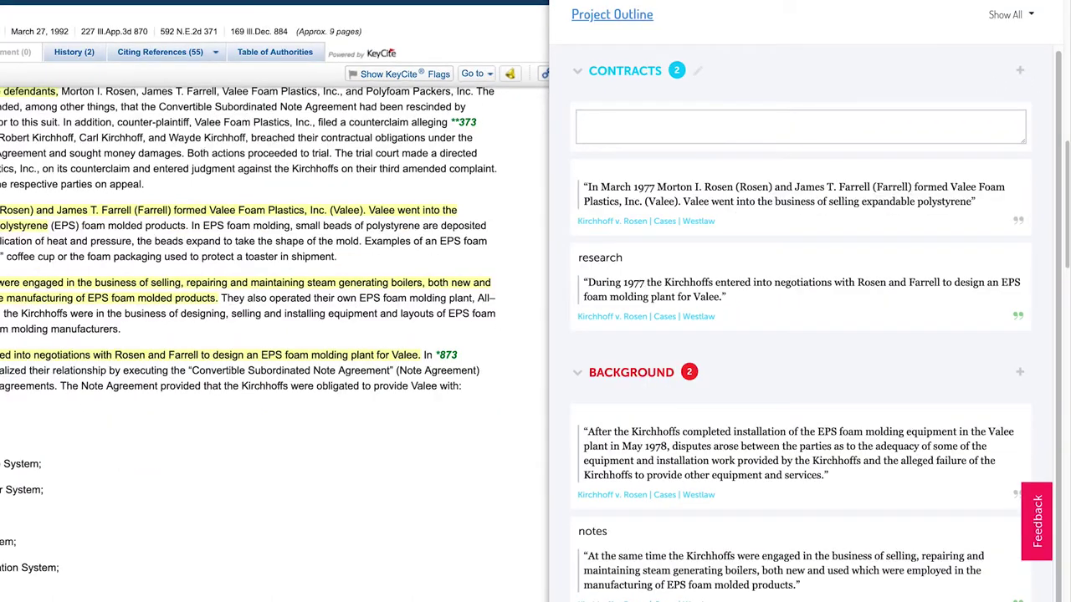
type("save for later")
key("Return")
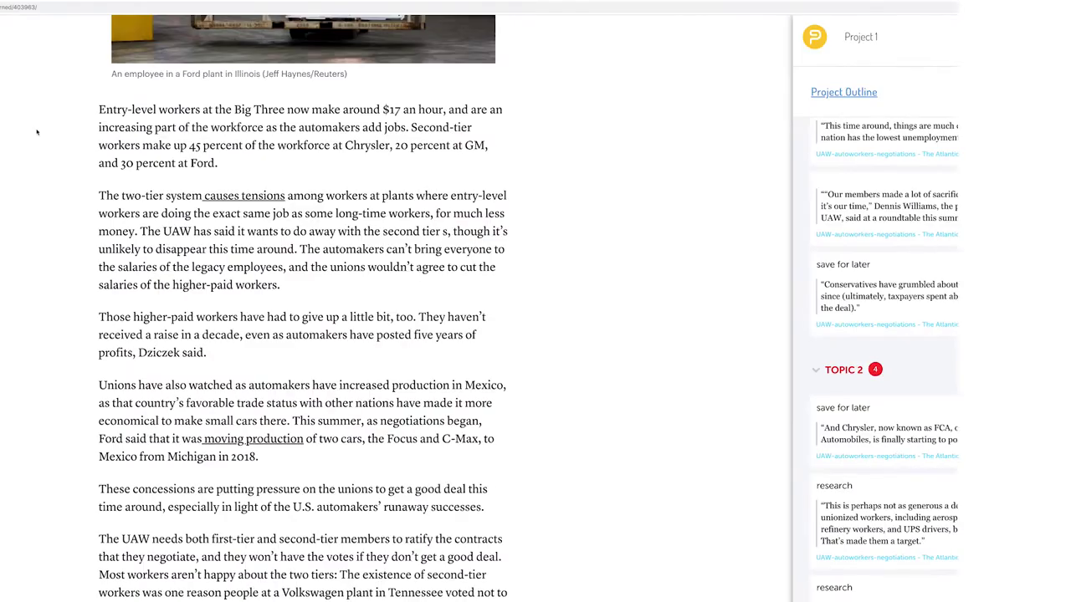
Save the two-tier system passage under TOPIC 1 with the comment 'more notes'
scroll(35, 134, "up", 1)
scroll(33, 193, "up", 1)
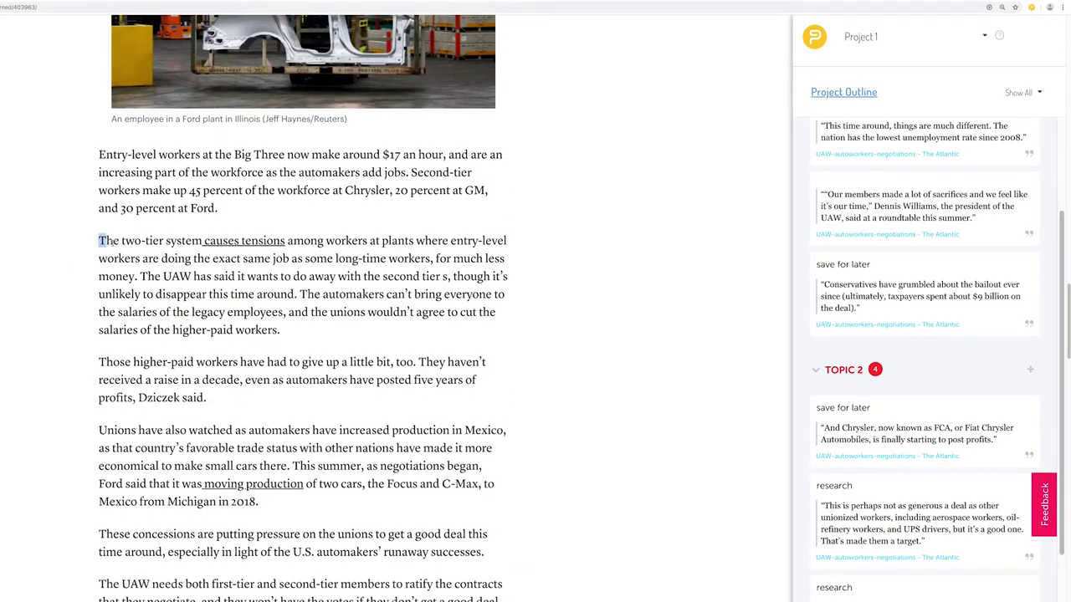
left_click_drag(100, 241, 137, 276)
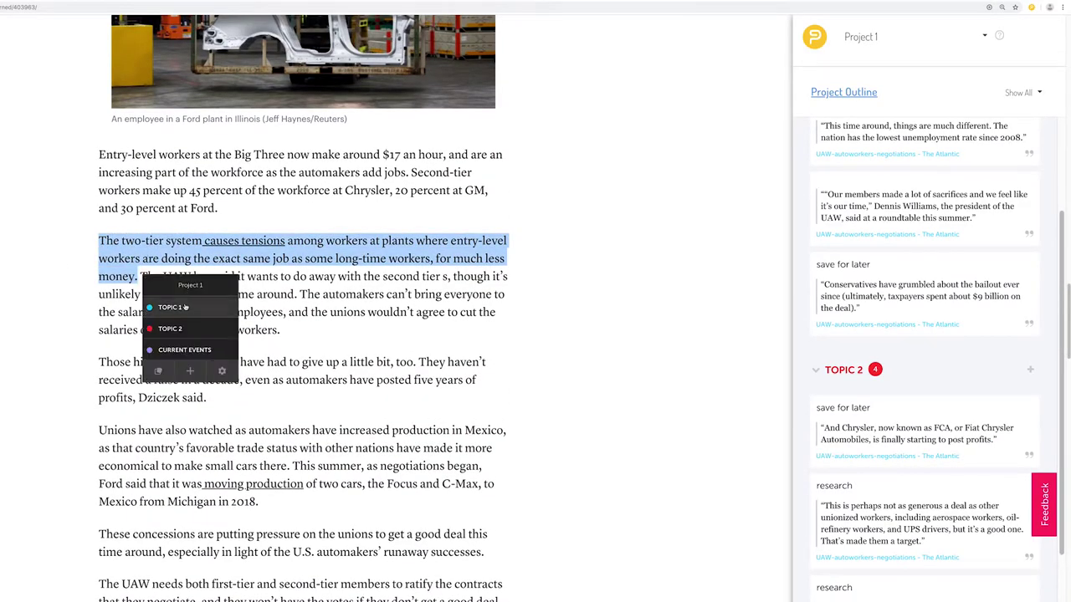
left_click(170, 308)
type("more notes")
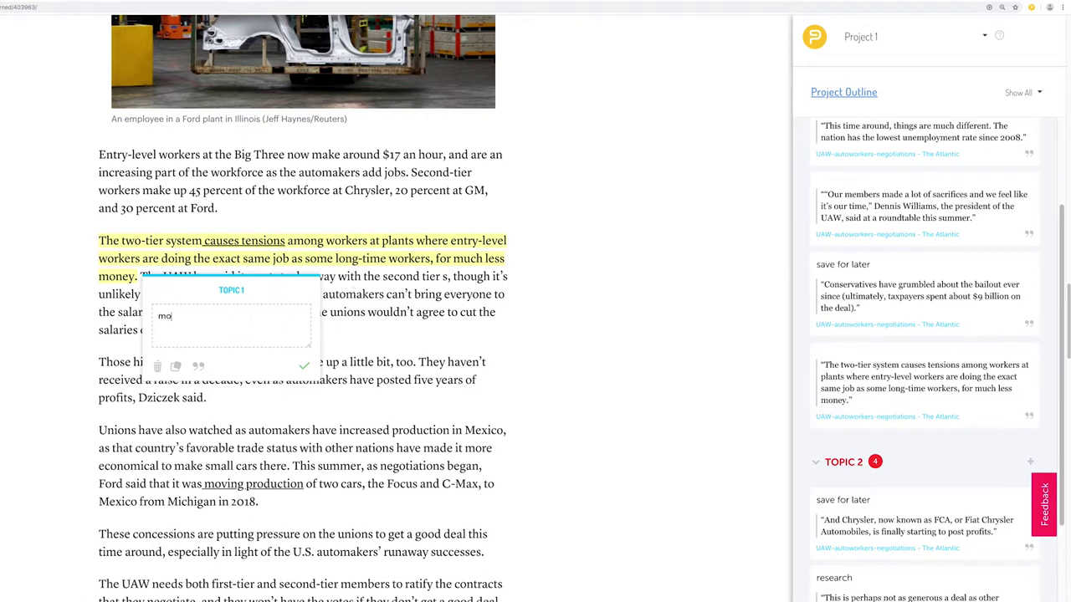
left_click(306, 368)
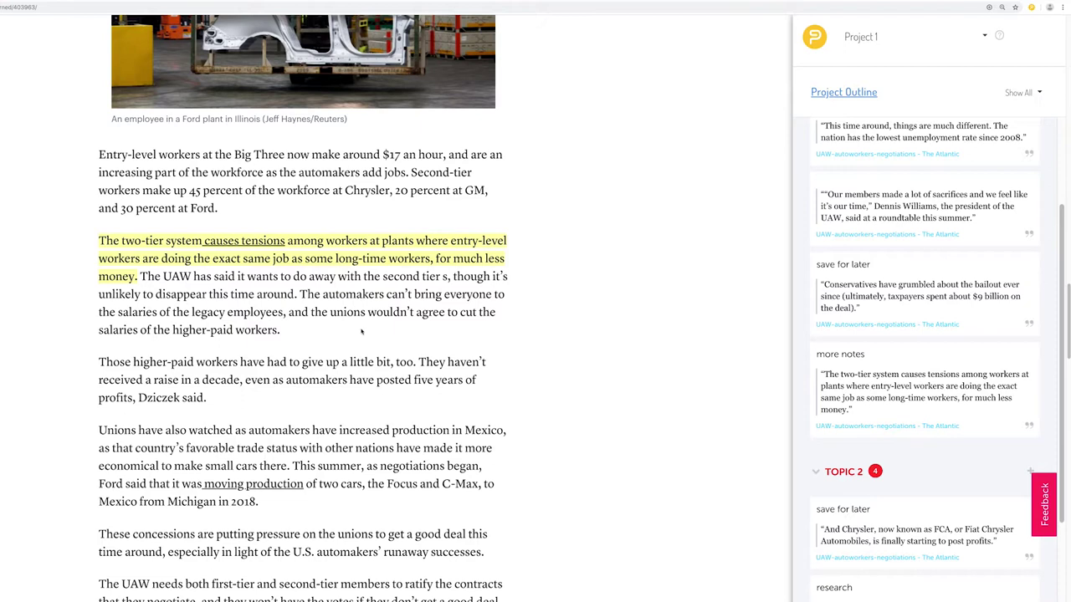
Save the legacy employees' salaries sentence under TOPIC 1 without a comment
left_click_drag(300, 294, 283, 333)
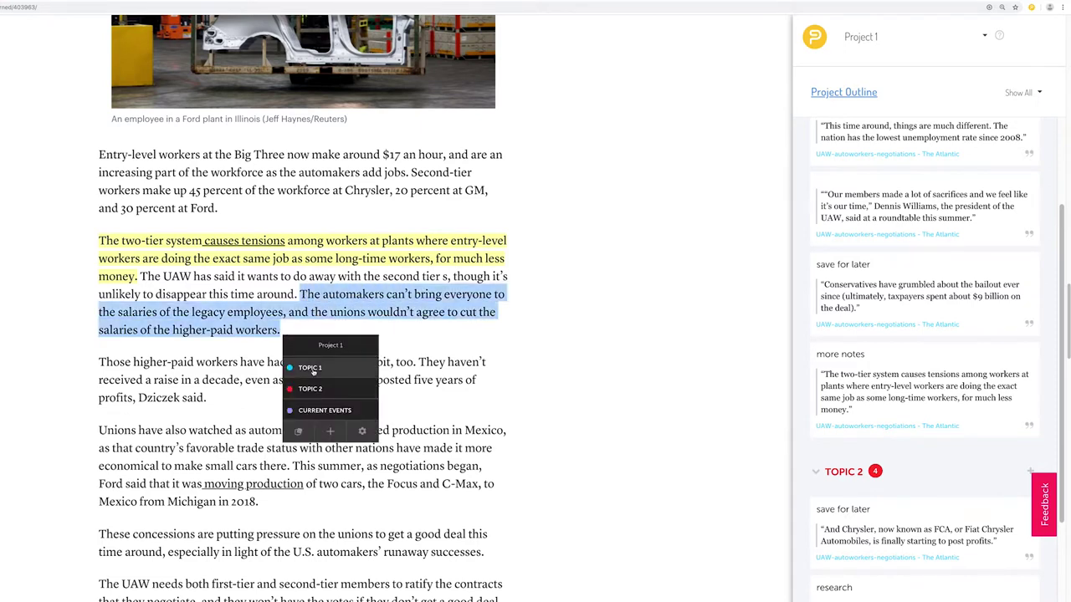
left_click(312, 370)
left_click(445, 429)
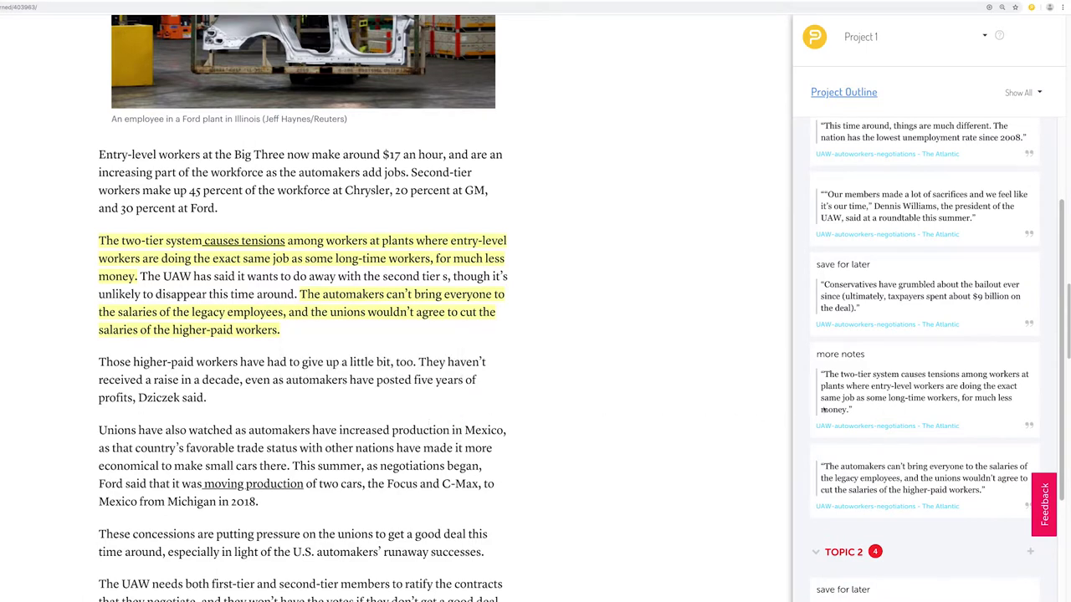
scroll(1050, 407, "down", 3)
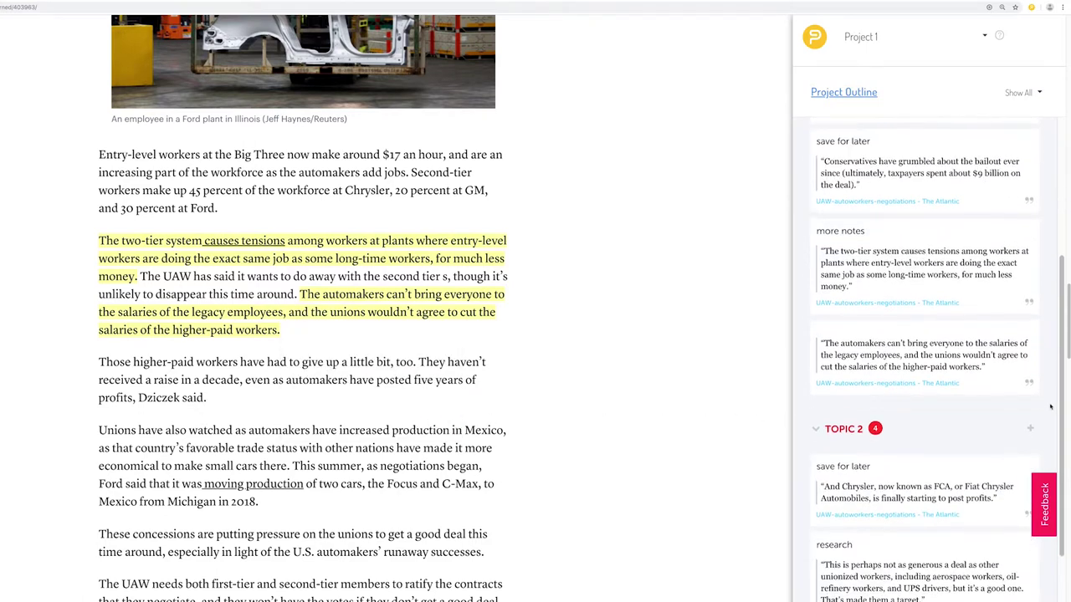
scroll(1051, 407, "down", 1)
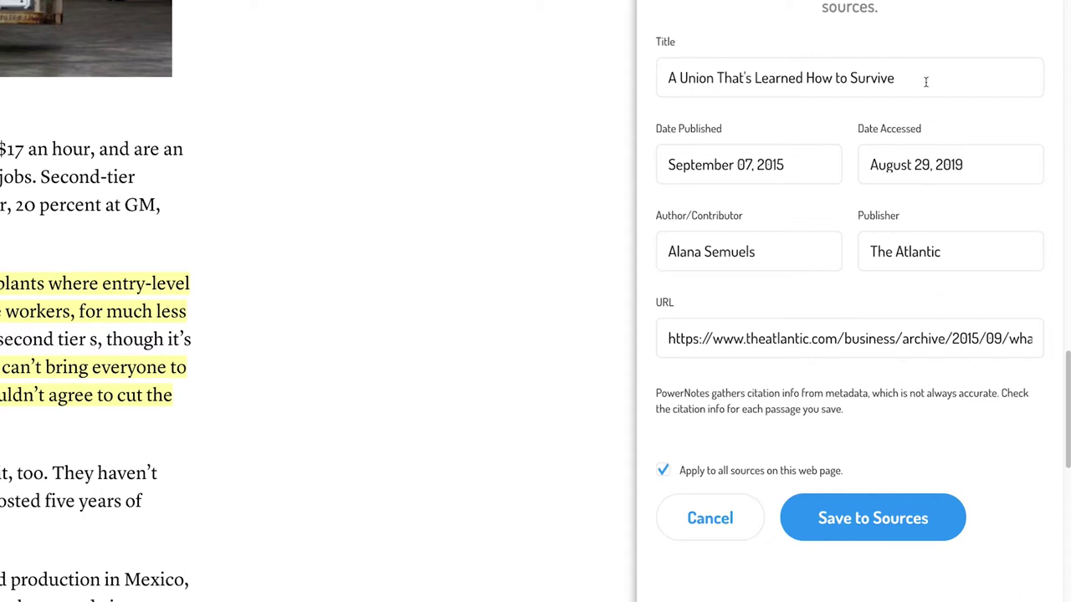
Check the Atlantic article citation's Date Published and Author values, then scroll through the article
left_click_drag(827, 173, 659, 175)
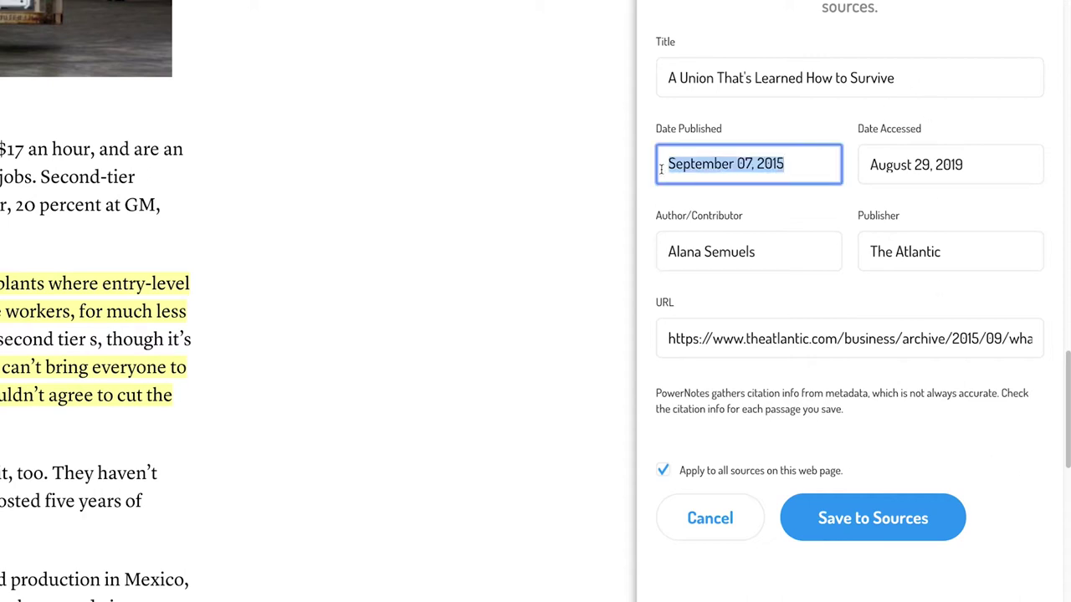
left_click_drag(763, 254, 658, 256)
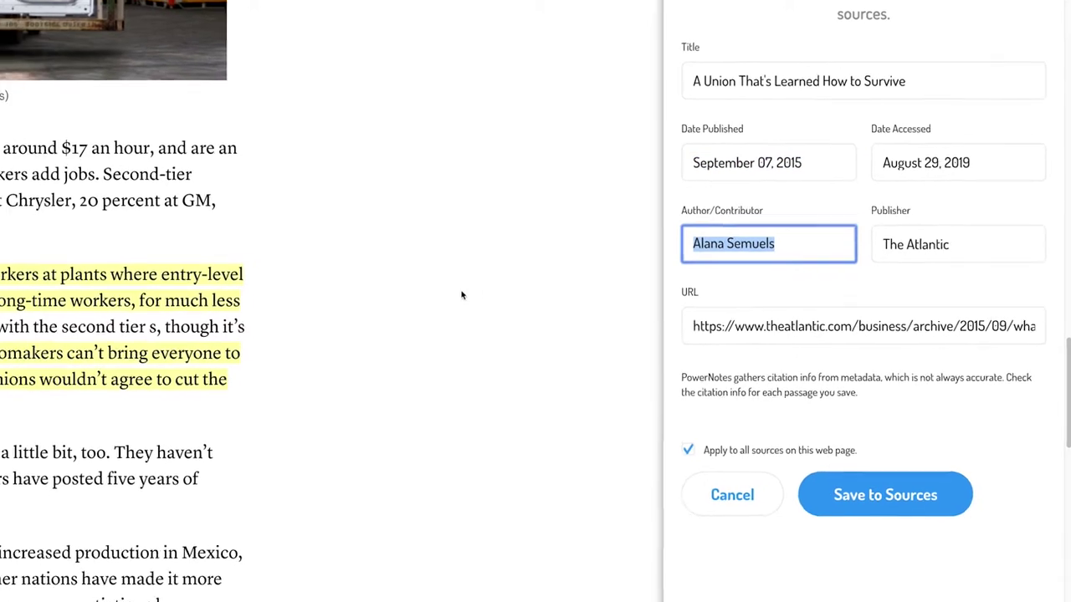
scroll(494, 271, "up", 15)
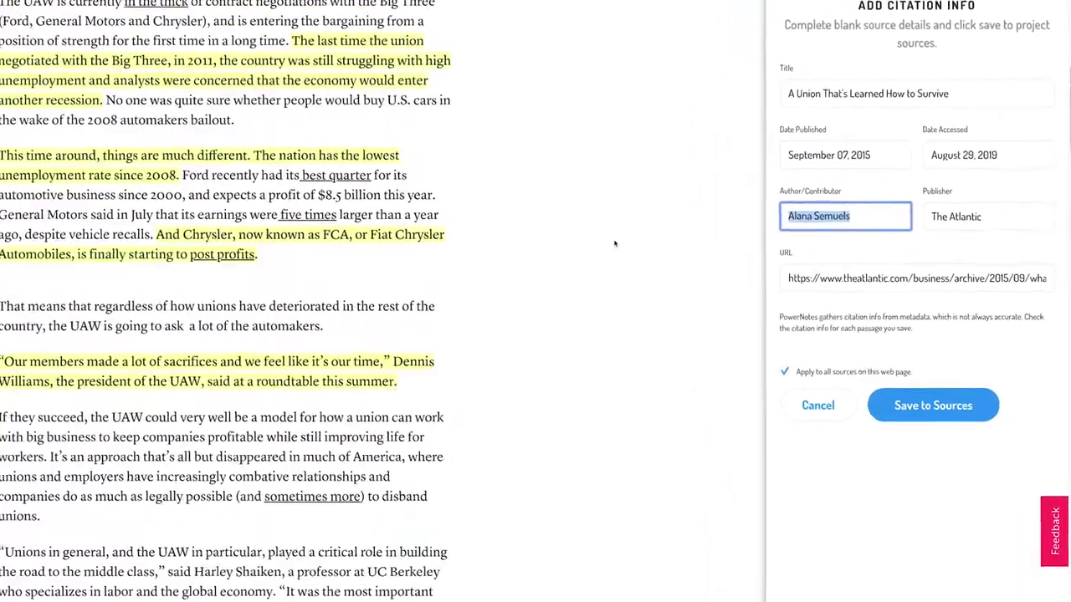
scroll(640, 237, "up", 8)
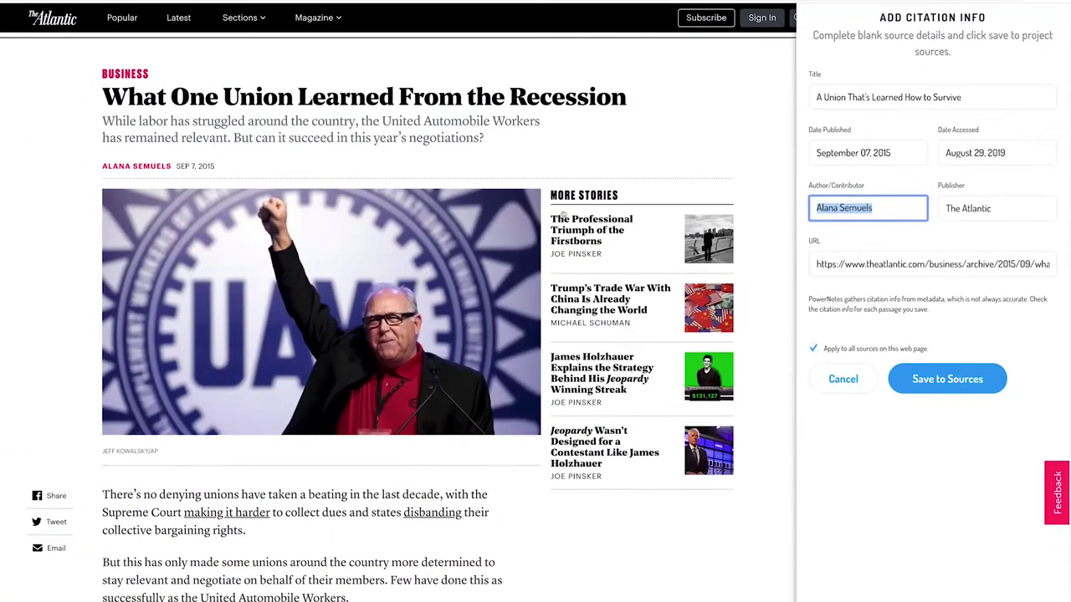
left_click(93, 170)
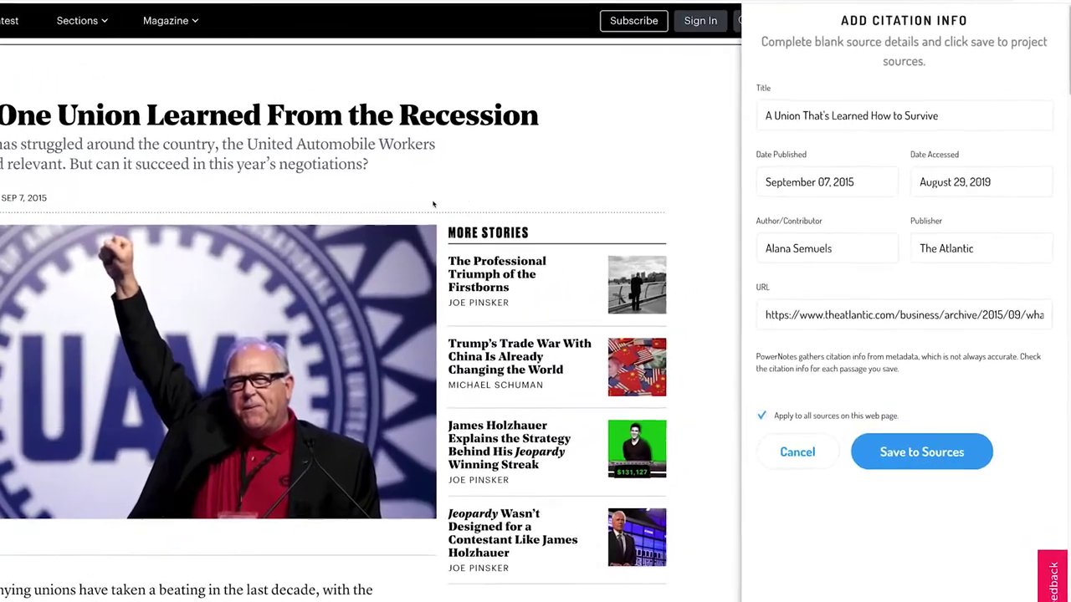
scroll(433, 203, "down", 10)
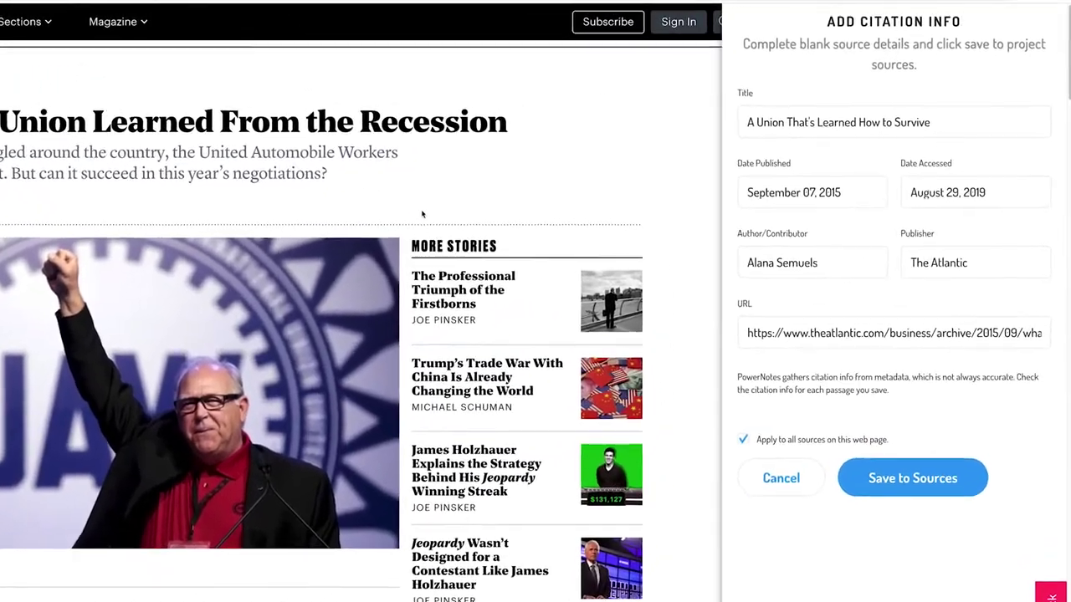
scroll(352, 238, "down", 10)
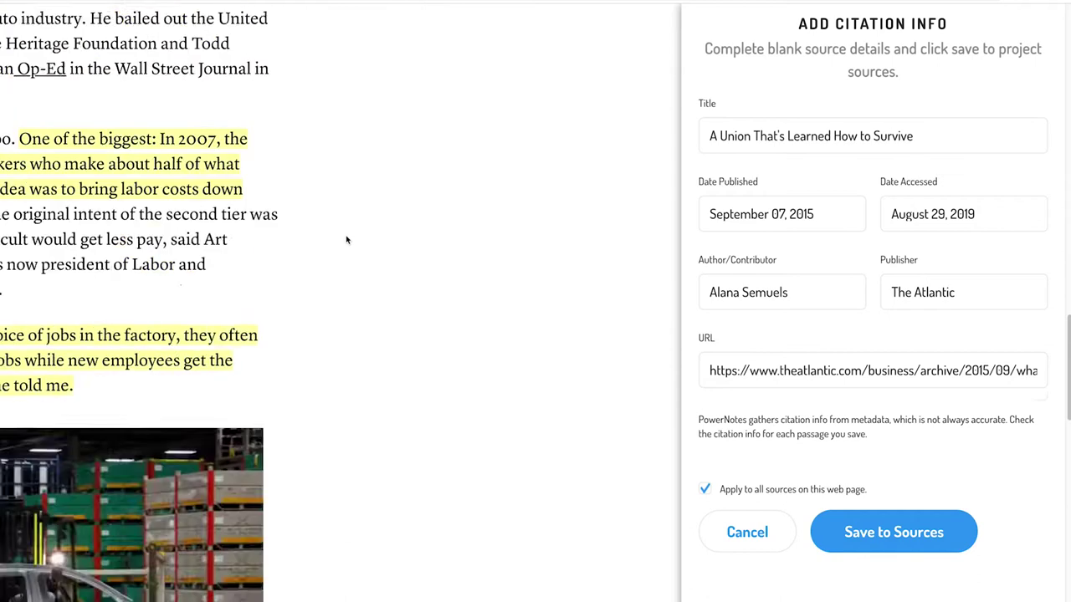
scroll(347, 240, "down", 5)
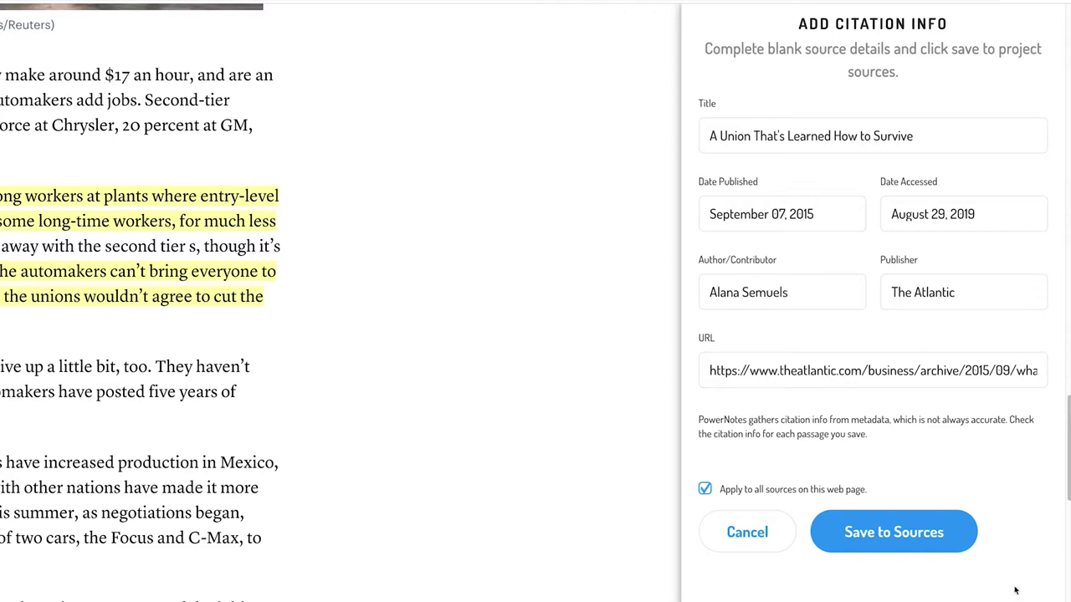
Save the Atlantic article's citation to the project sources
left_click(893, 532)
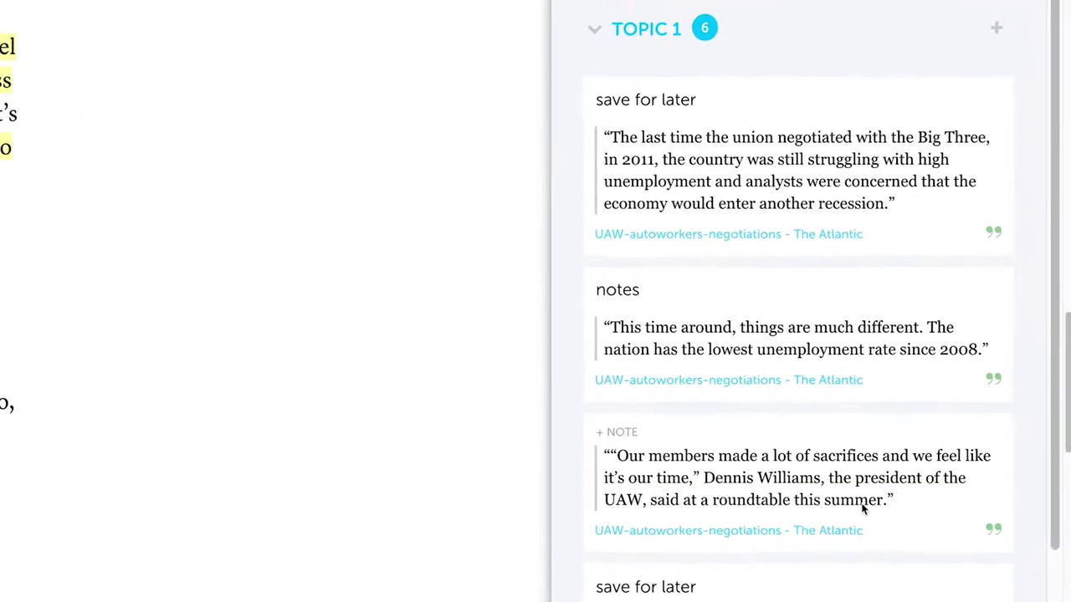
scroll(862, 502, "down", 4)
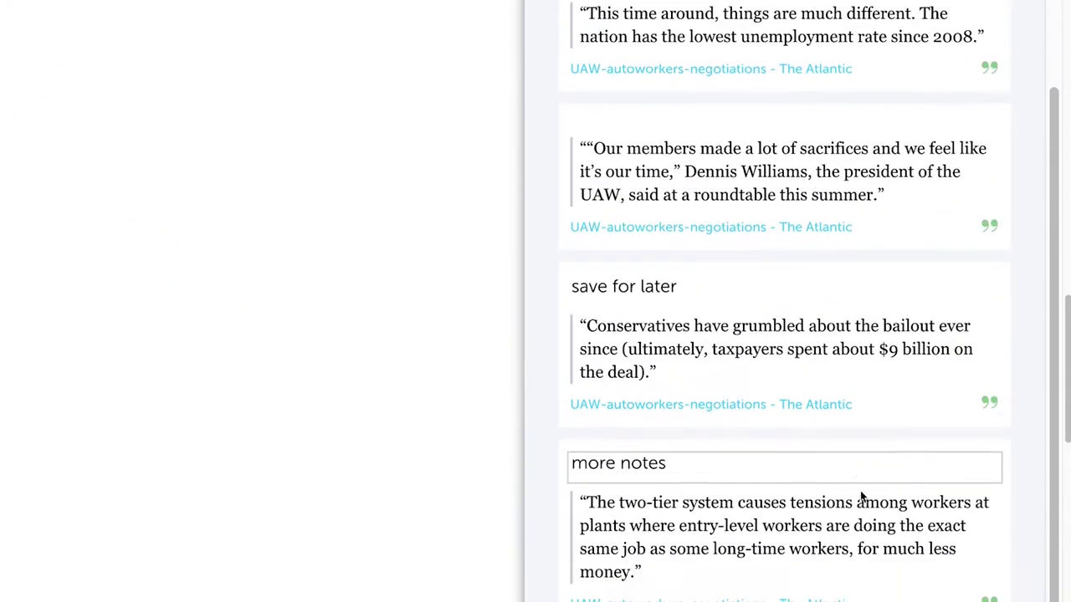
scroll(860, 490, "down", 6)
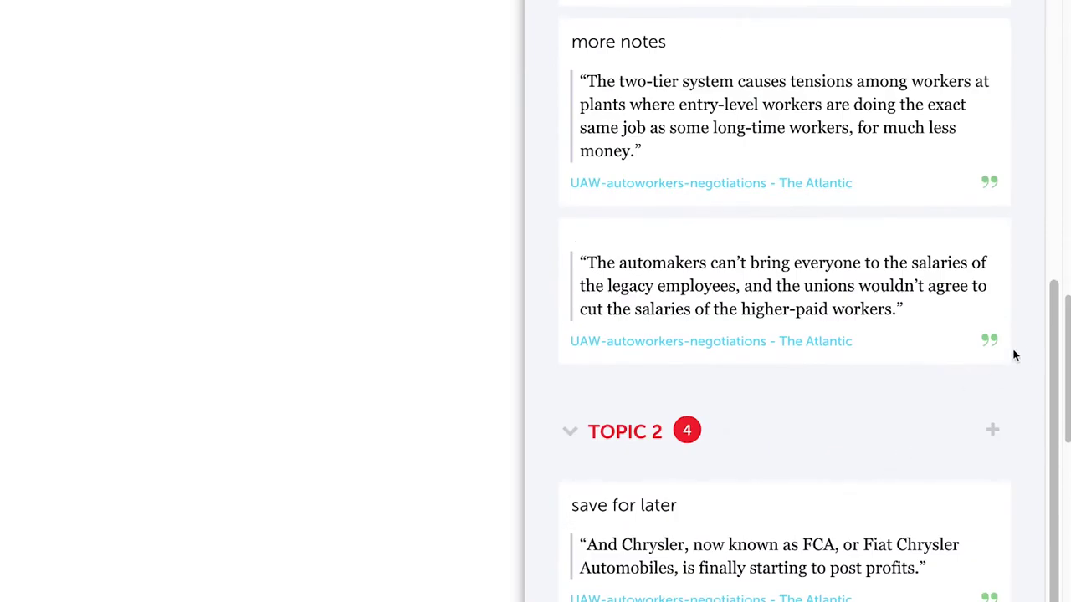
Review the citation details of the latest Topic 1 quote
left_click(990, 343)
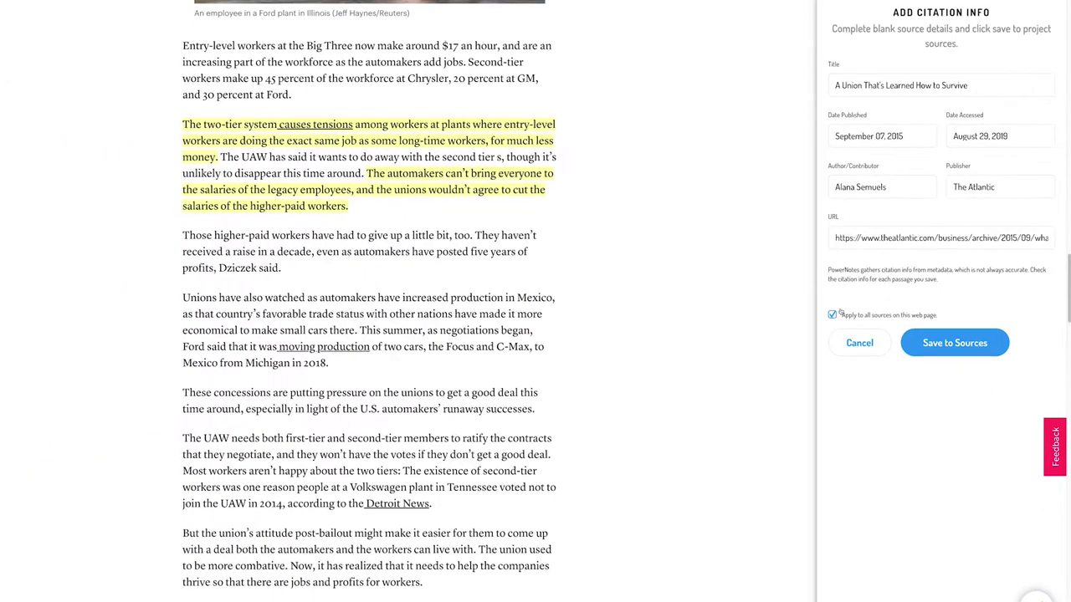
left_click(952, 345)
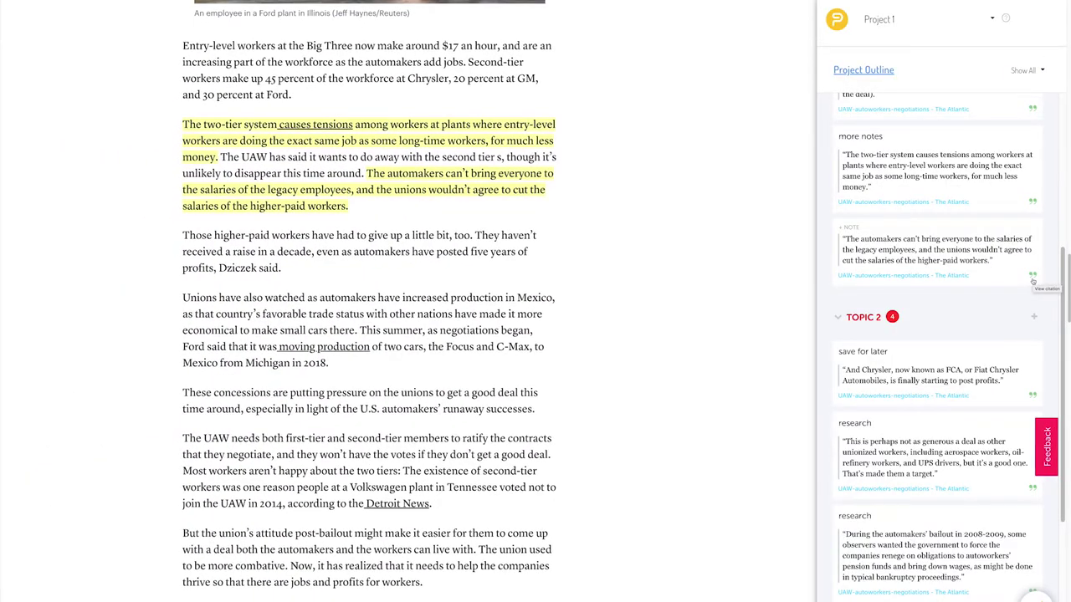
left_click(1032, 277)
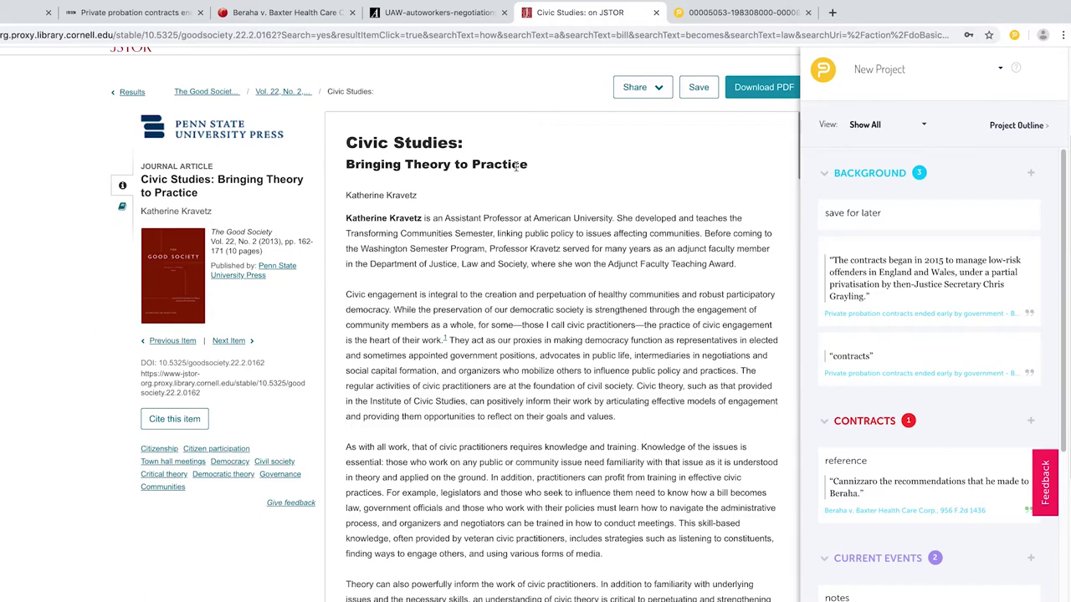
Open the Civic Studies PDF and file the 'Civic theory…values.' passage under Background, noted 'notes'
left_click(757, 91)
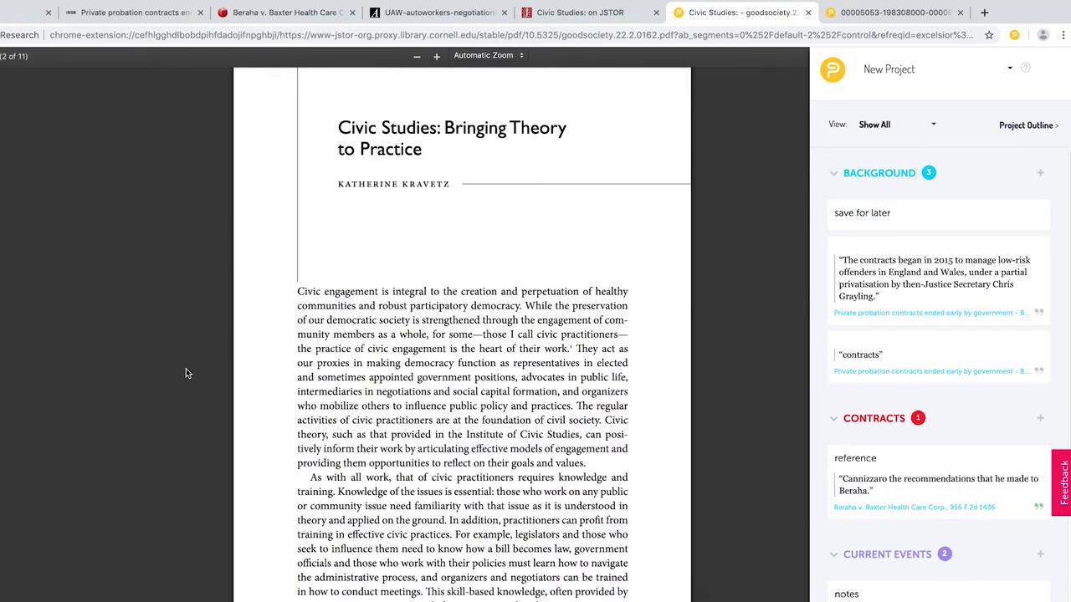
scroll(186, 373, "down", 1)
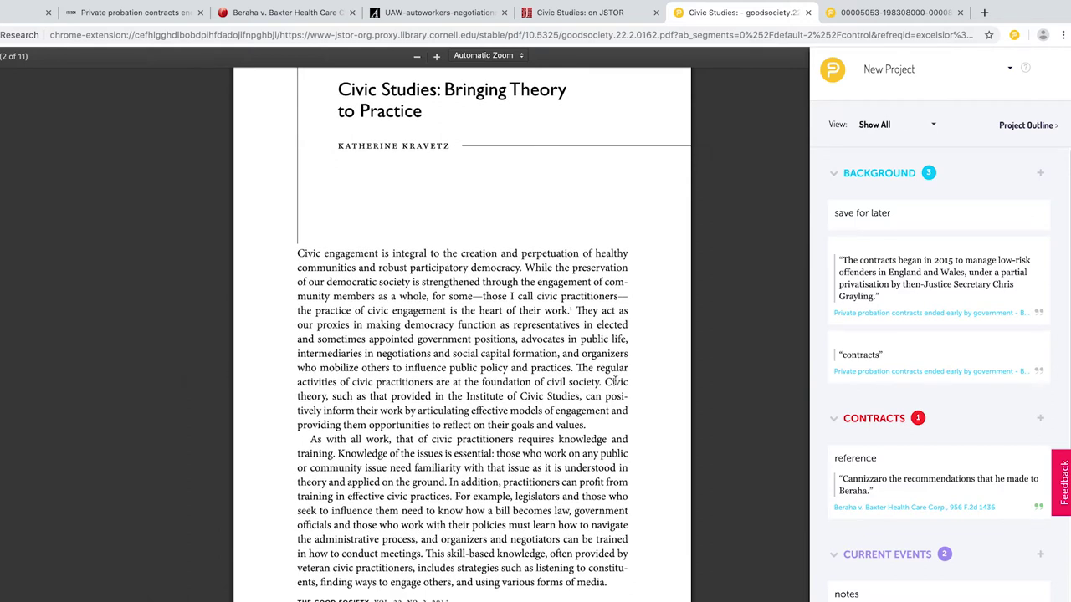
left_click_drag(607, 385, 585, 427)
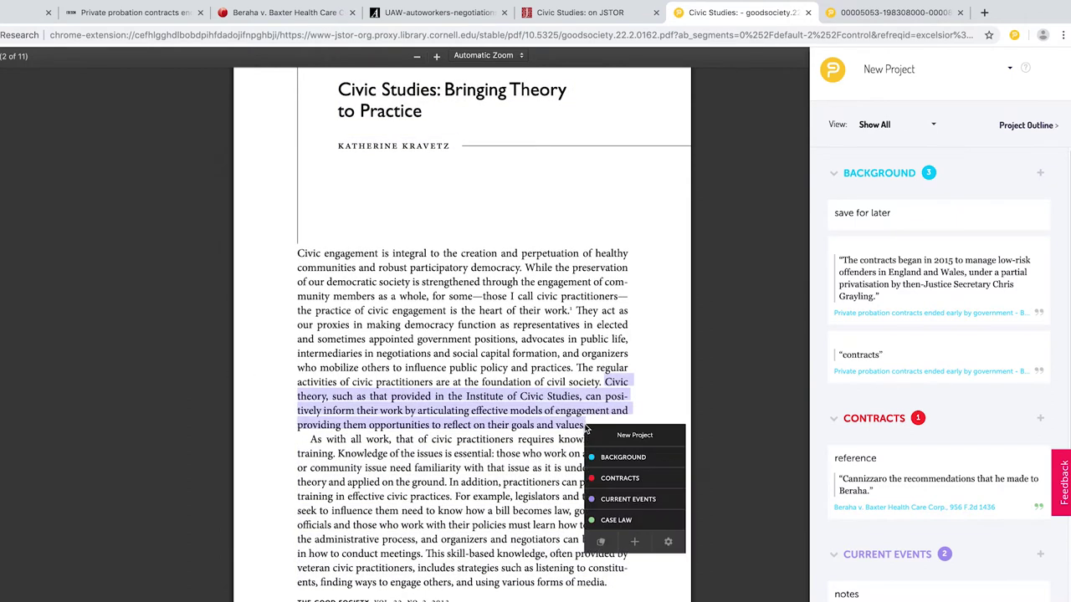
left_click(619, 457)
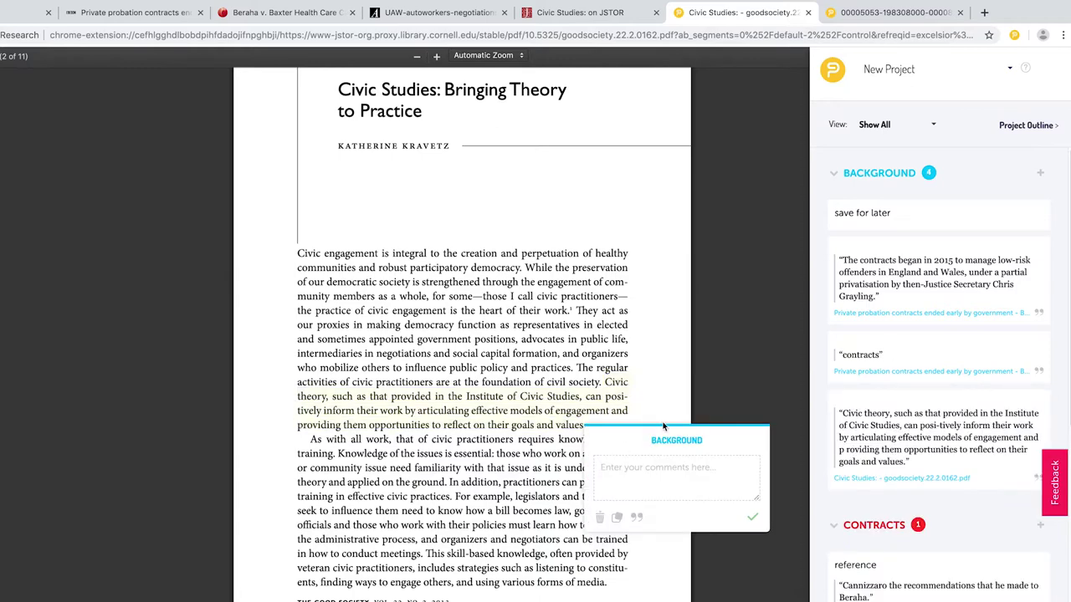
type("notes")
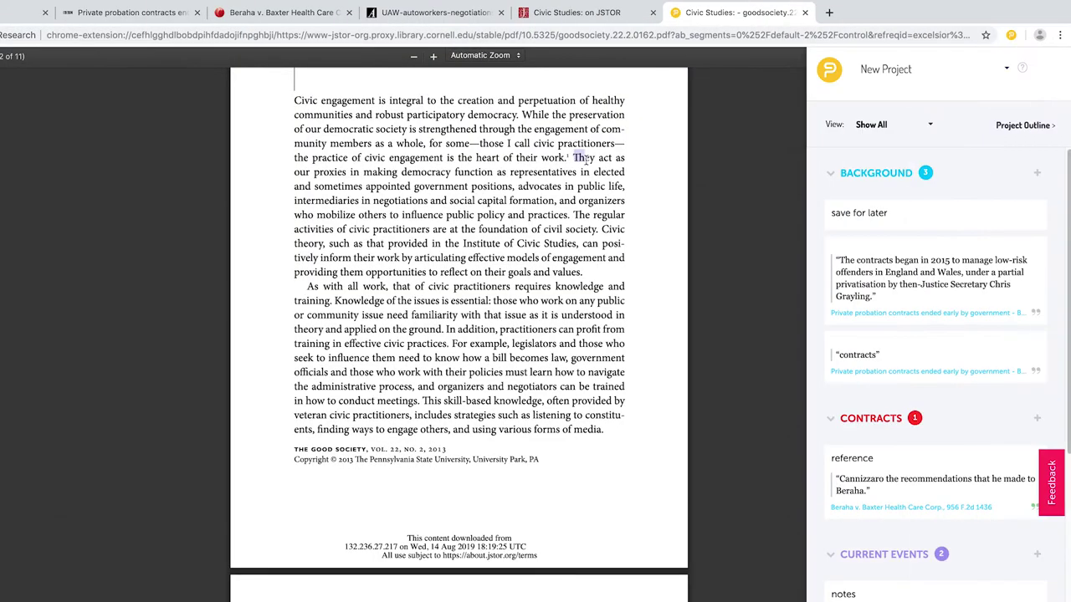
File the 'They act as our proxies' passage under Contracts and open its citation details
left_click_drag(583, 158, 574, 214)
left_click(590, 270)
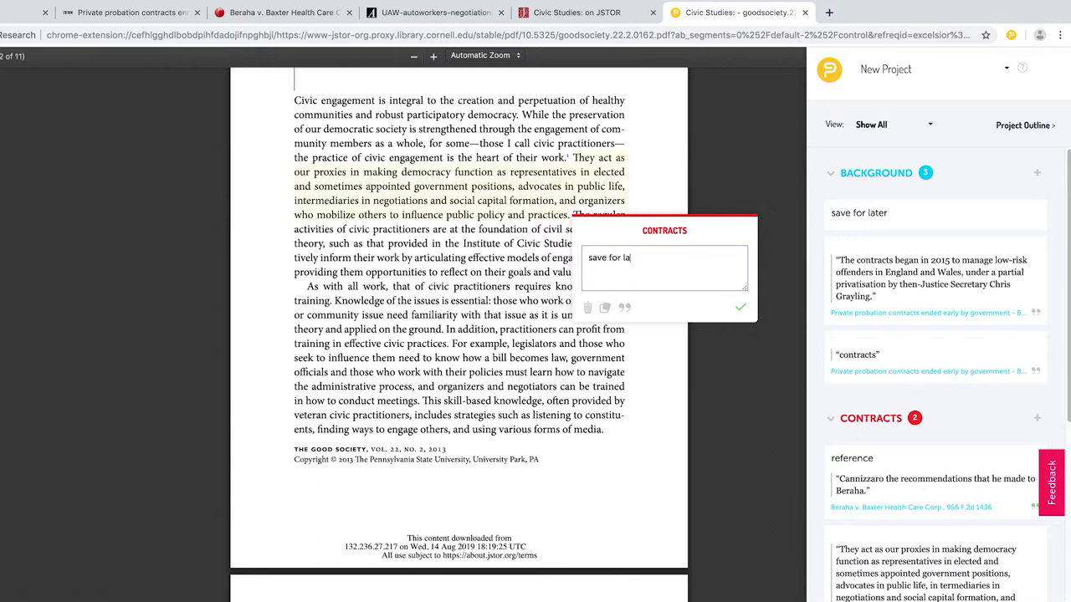
left_click(628, 314)
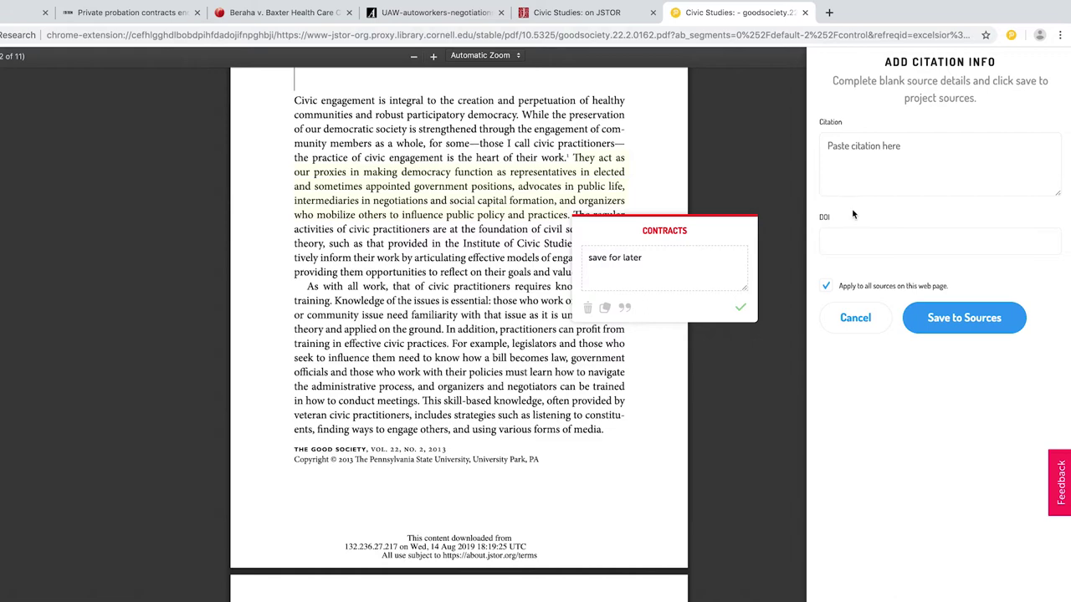
left_click(590, 12)
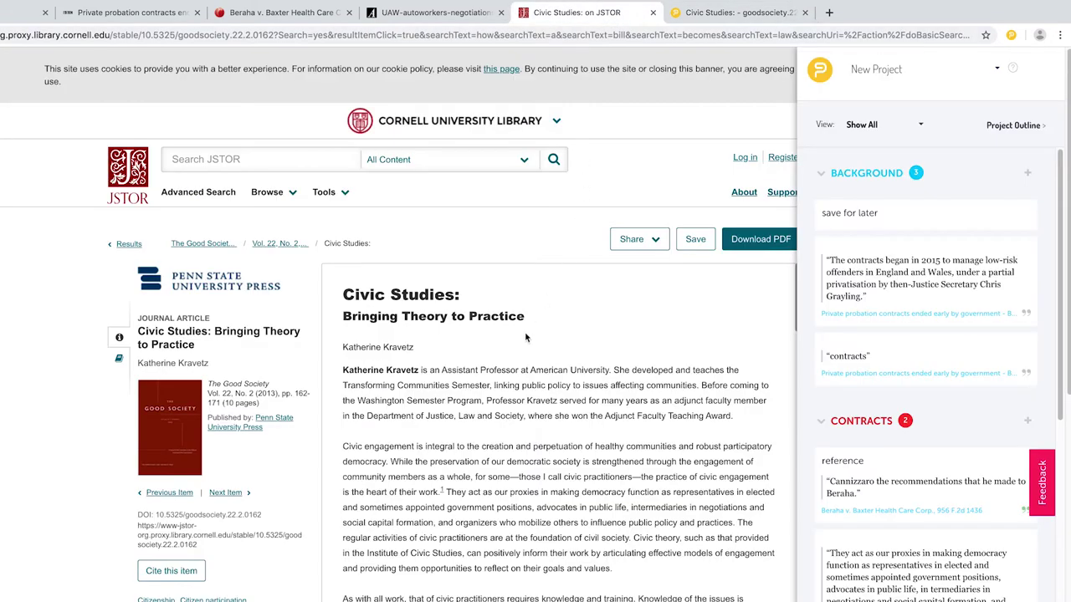
Paste the article's MLA citation from JSTOR's Cite this item into the PDF's Citation field
scroll(526, 338, "down", 1)
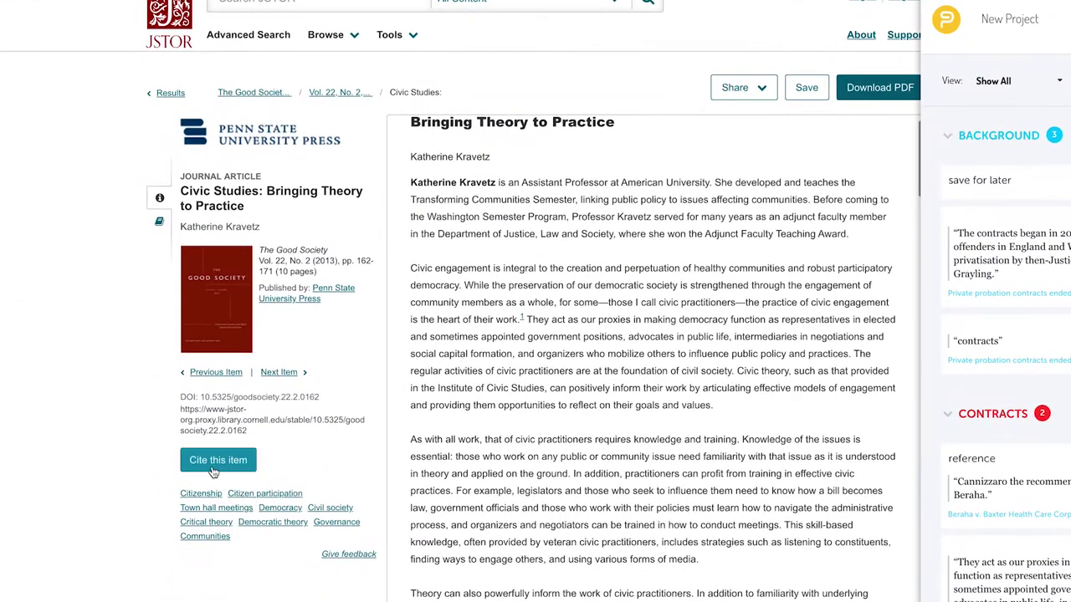
left_click(212, 470)
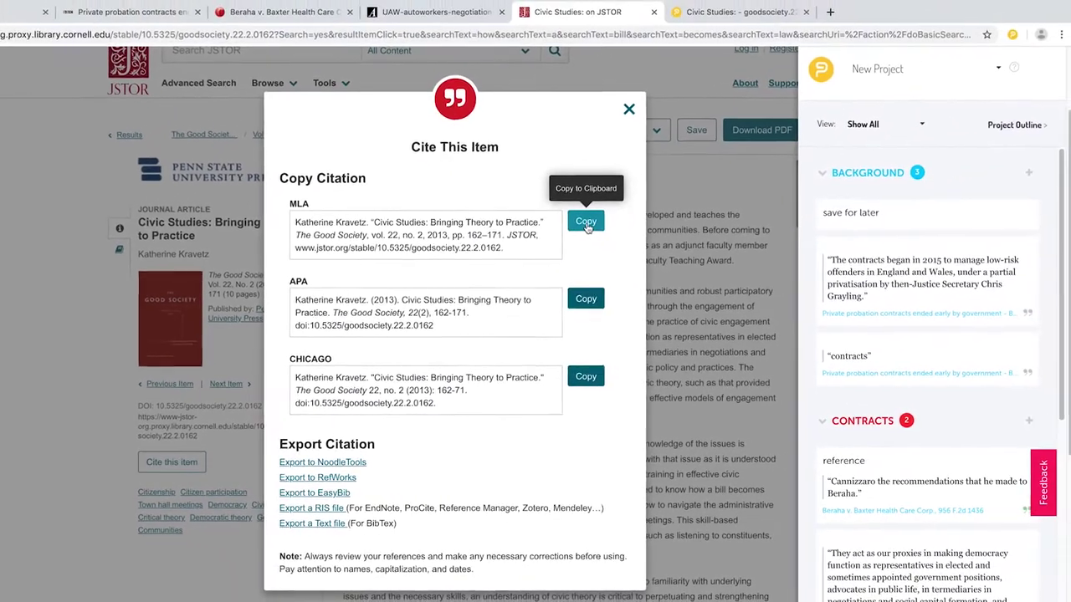
left_click(586, 222)
key("super+c")
left_click(736, 12)
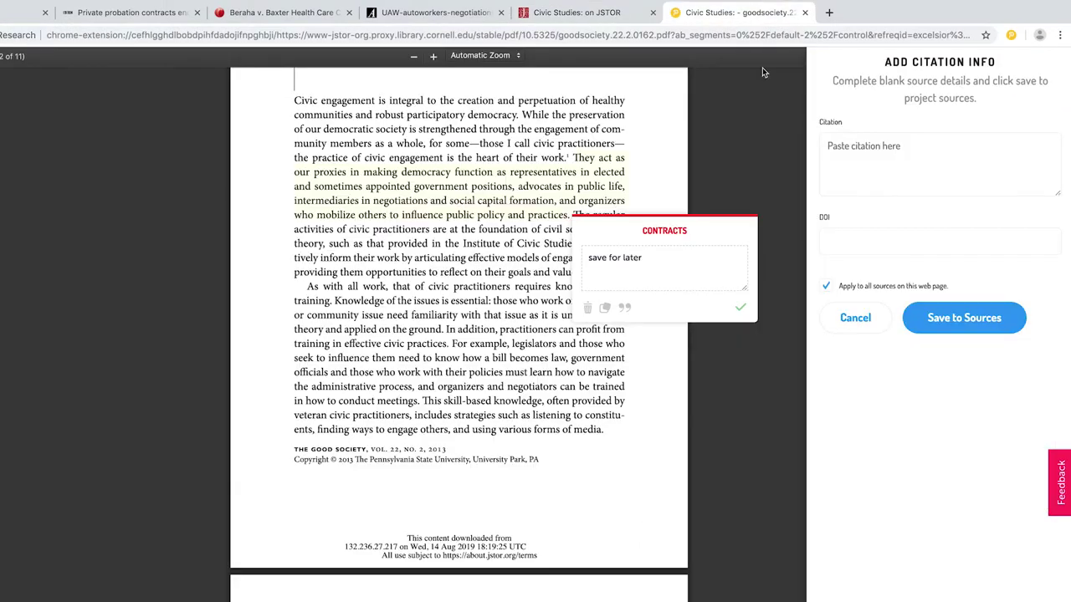
left_click(884, 146)
key("super+v")
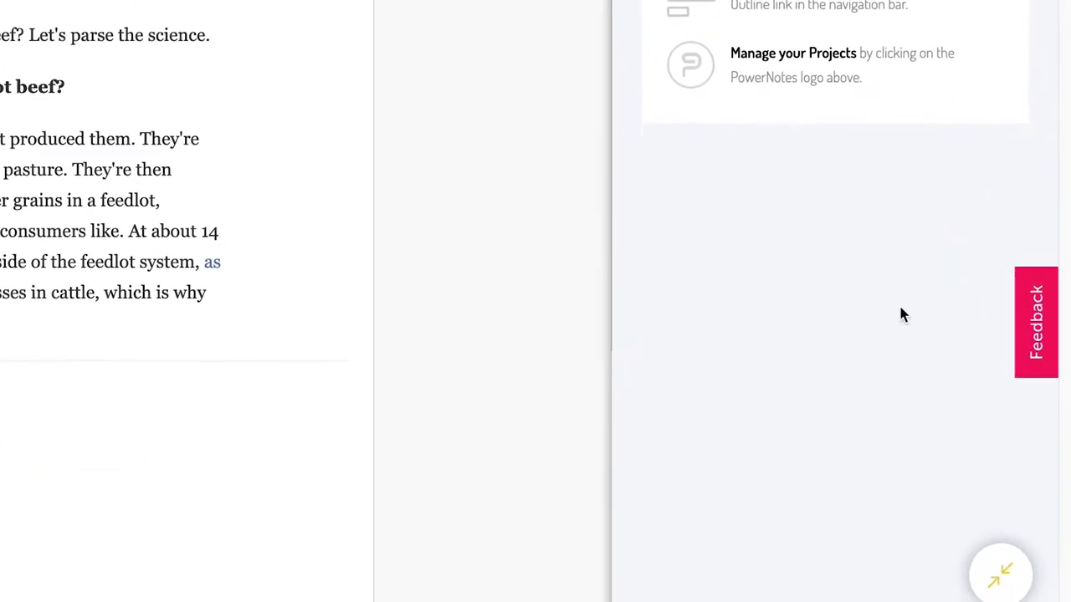
Submit feedback on the NPR grass-fed beef page saying 'This page has issues'
left_click(1029, 323)
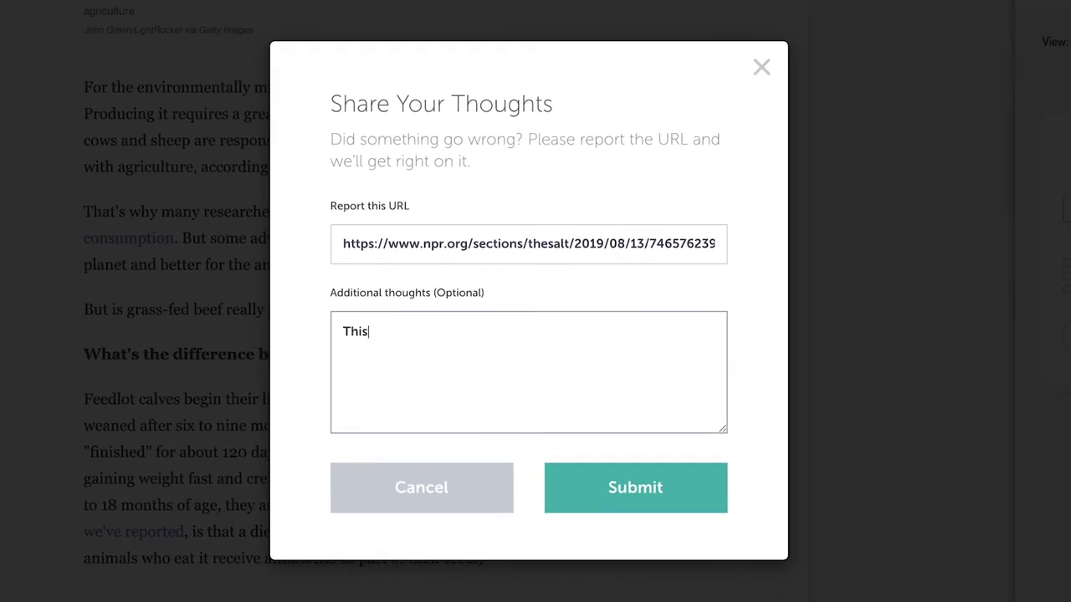
type("This page has issues")
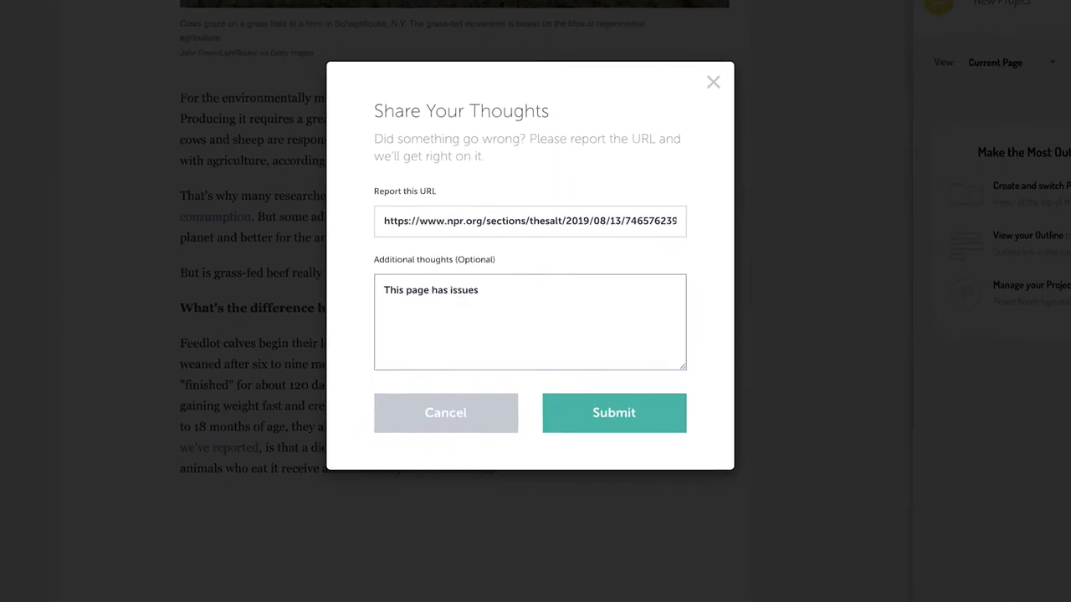
left_click(637, 422)
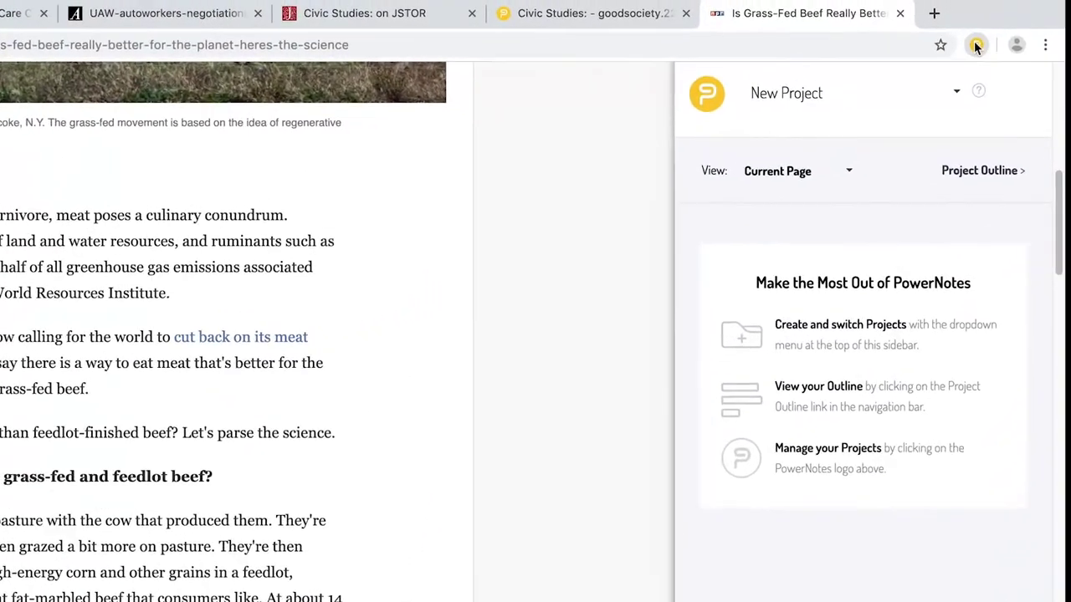
Check the project list without switching and keep the sidebar view on Show All
left_click(976, 46)
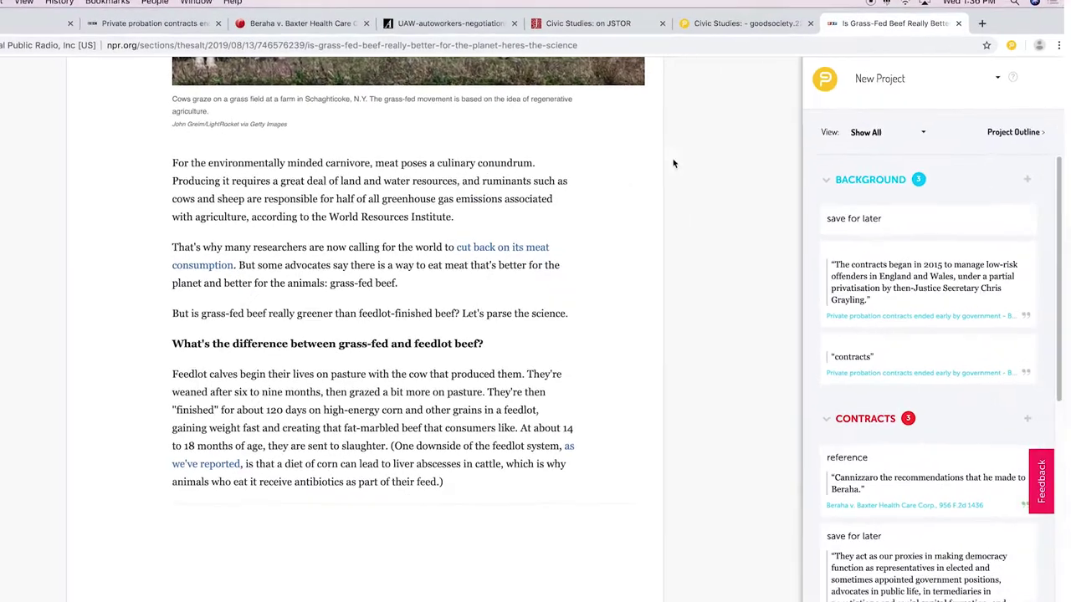
left_click(987, 81)
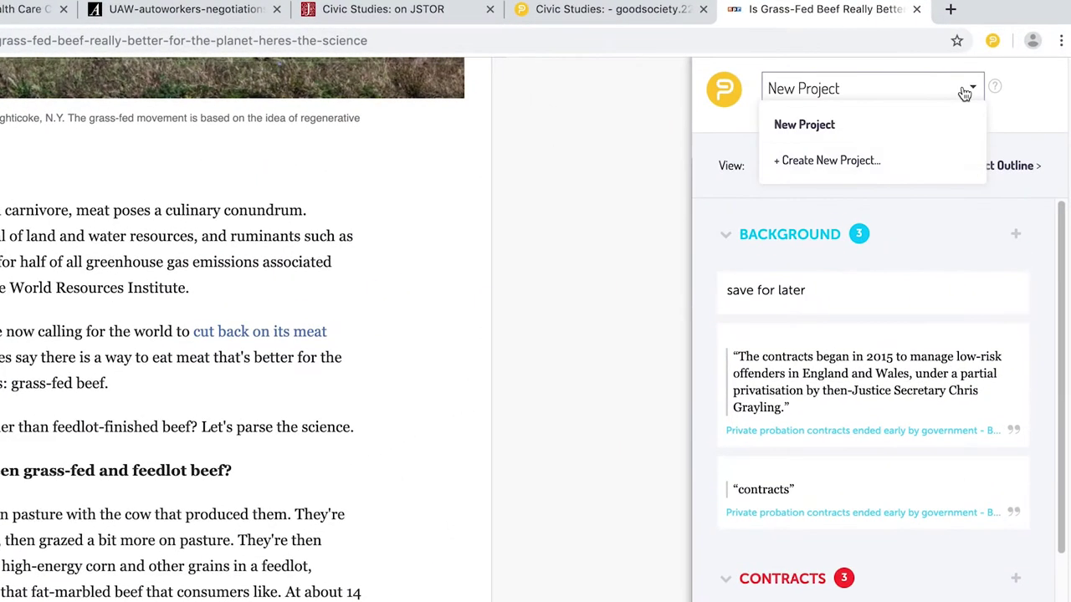
left_click(906, 162)
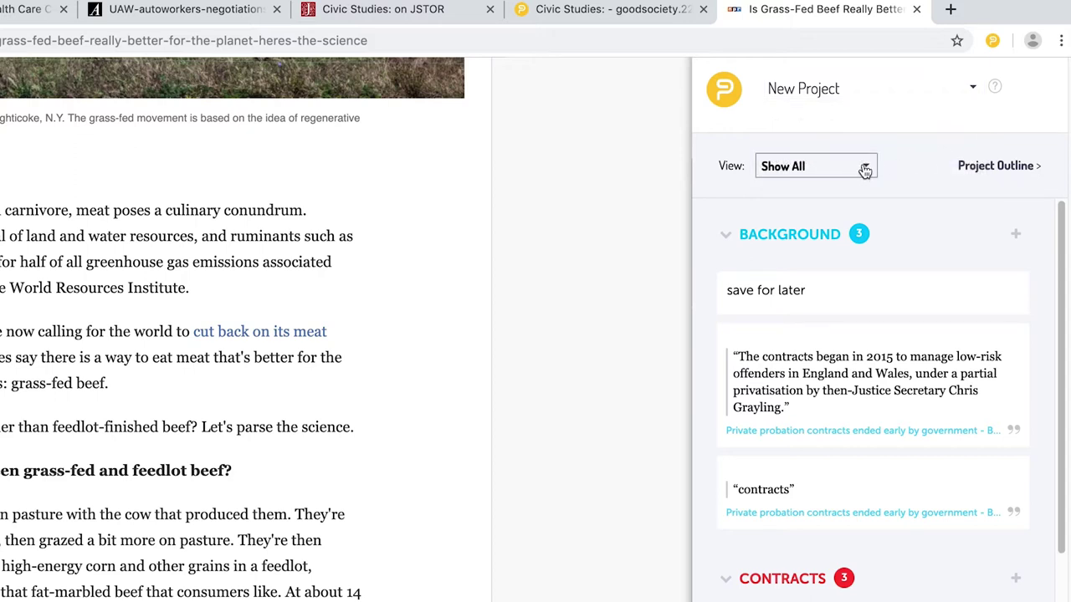
left_click(865, 168)
left_click(867, 170)
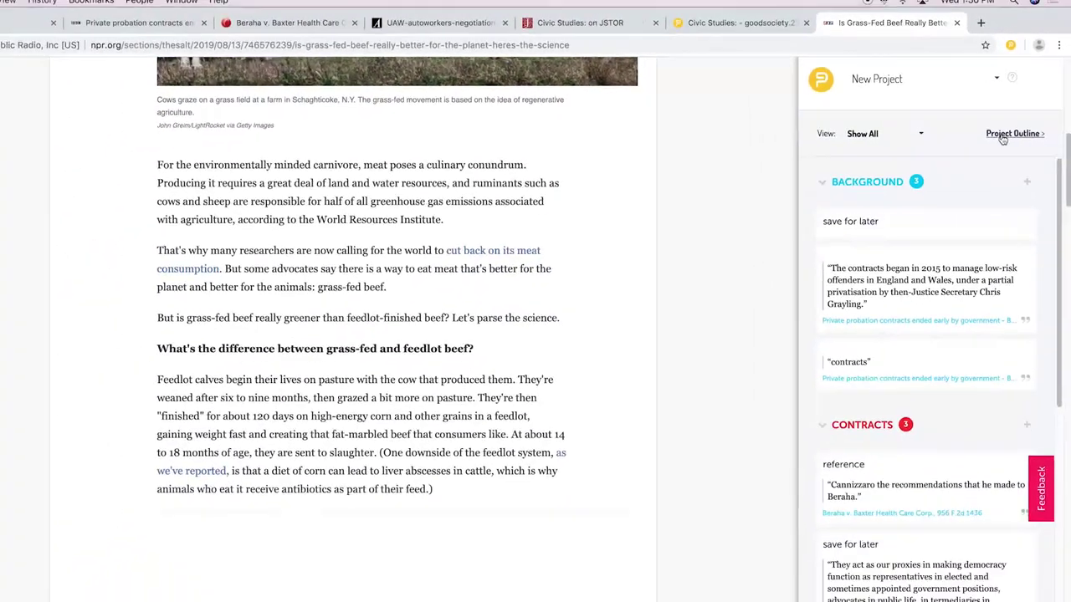
Open the Synthesis Assignment outline and edit its description to read 'Due 12.12'
left_click(1008, 135)
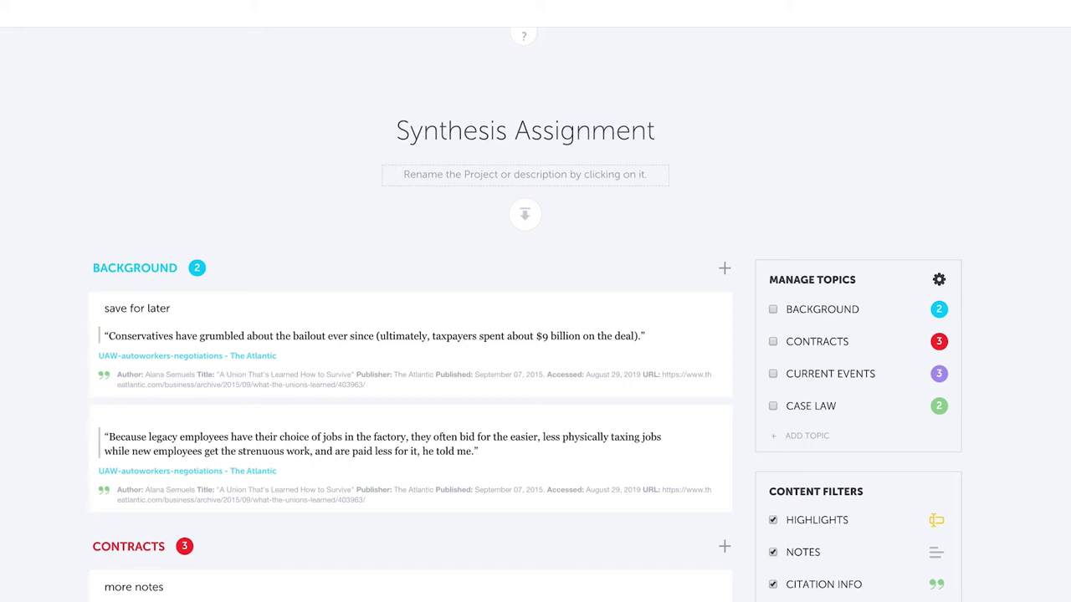
left_click(651, 176)
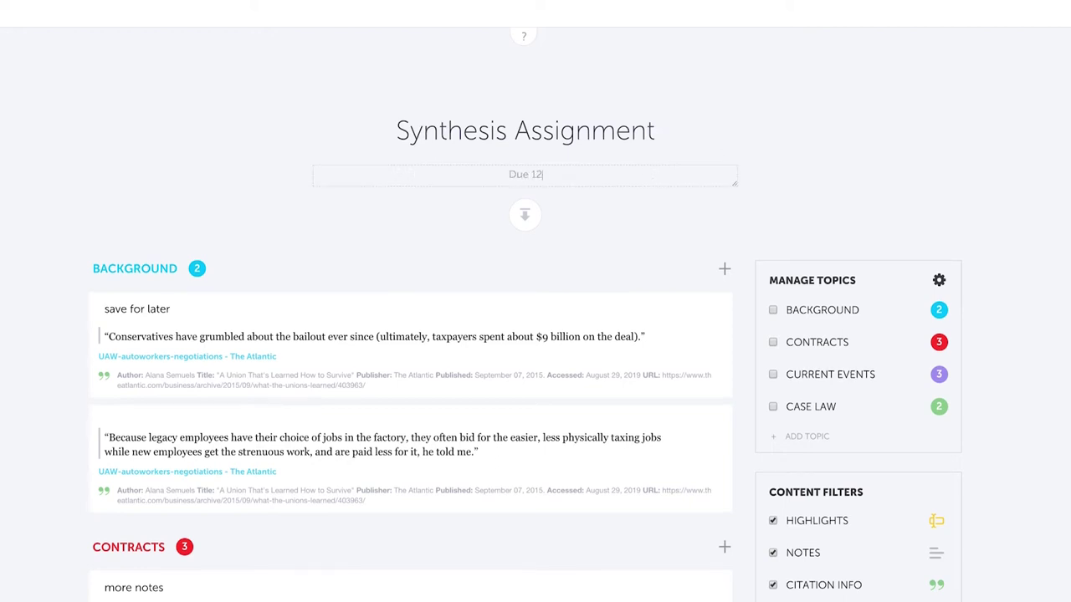
Drag the Our members quote into Background and the legacy-employees quote into Current Events
scroll(748, 220, "down", 2)
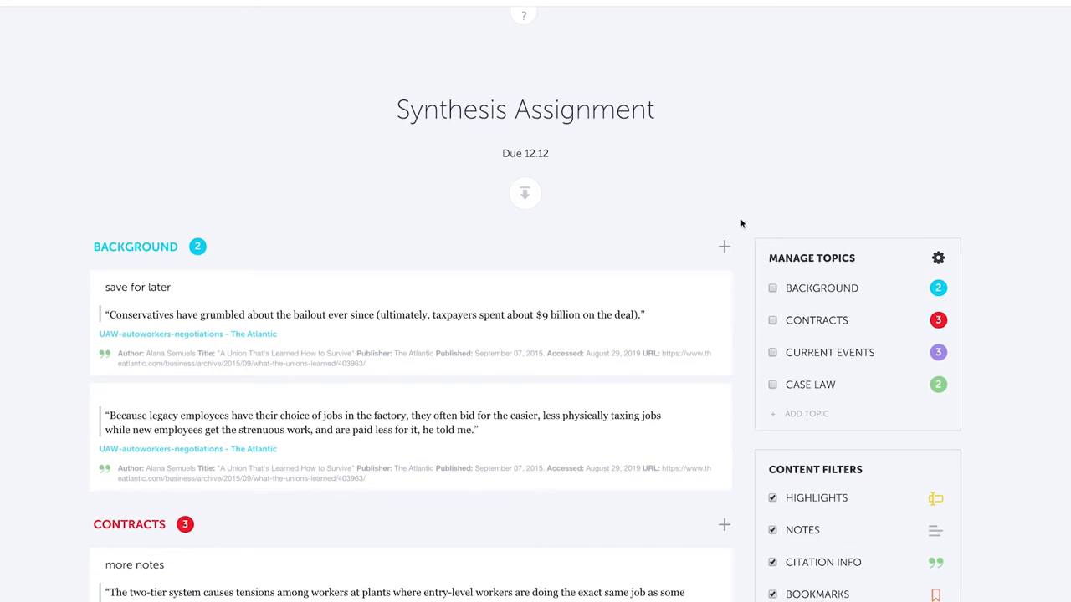
scroll(735, 197, "down", 3)
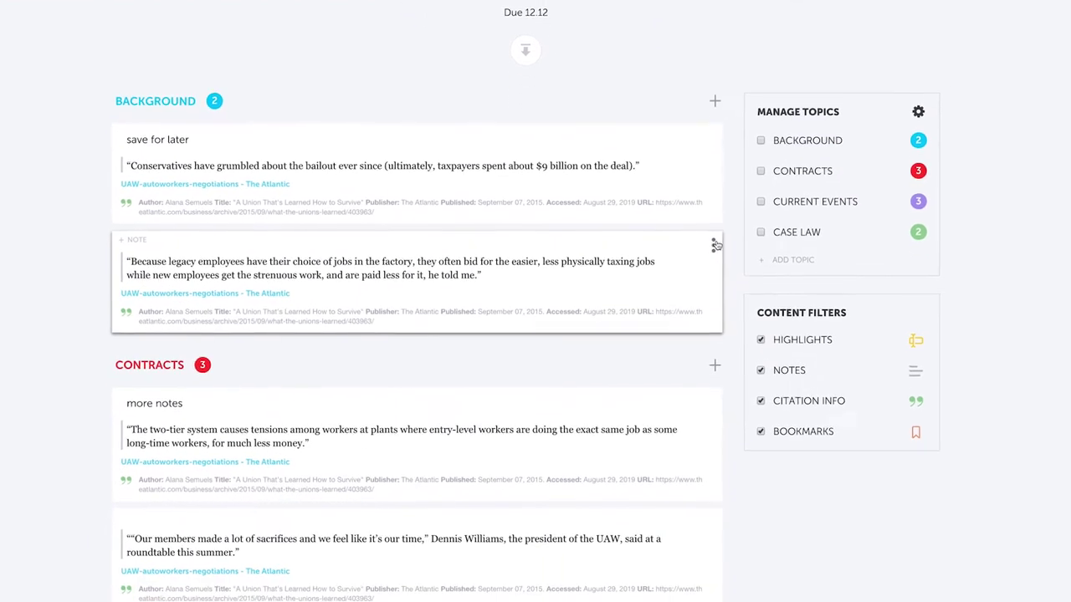
left_click_drag(661, 253, 657, 535)
left_click_drag(536, 375, 537, 200)
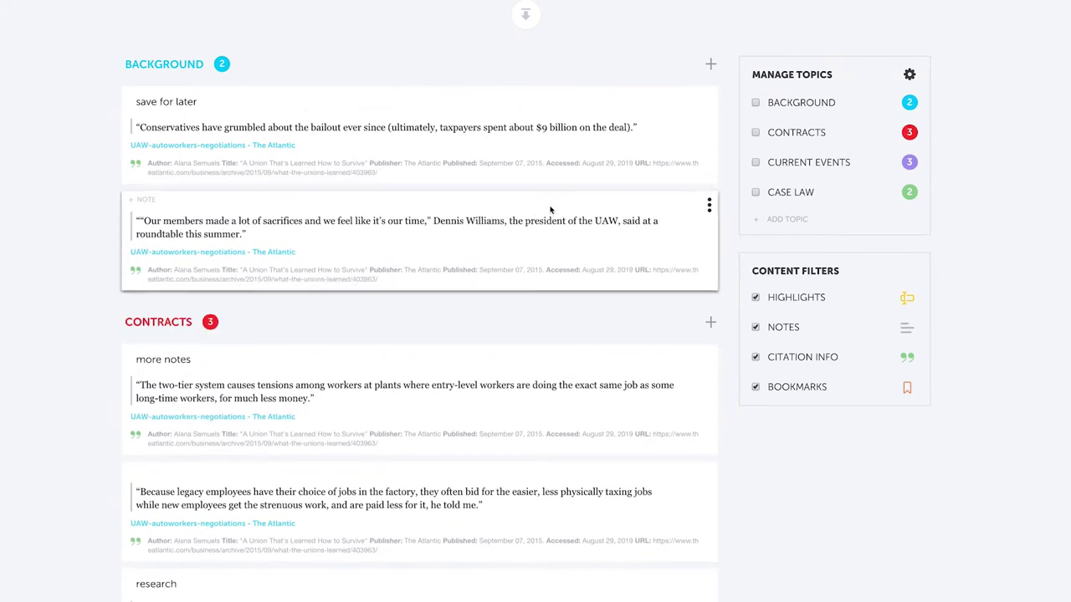
scroll(734, 234, "down", 5)
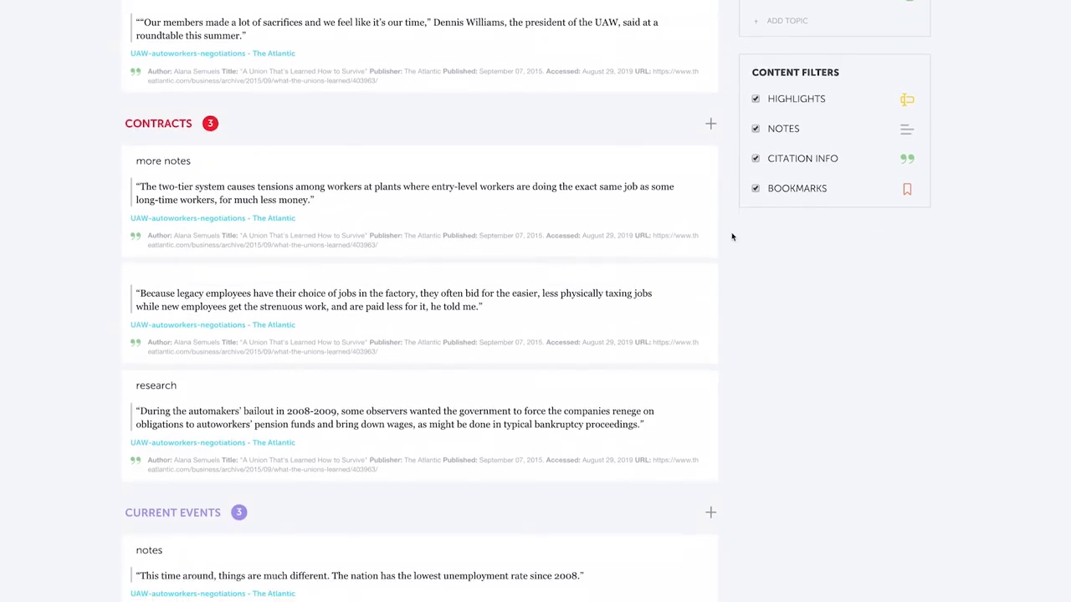
left_click_drag(550, 266, 566, 450)
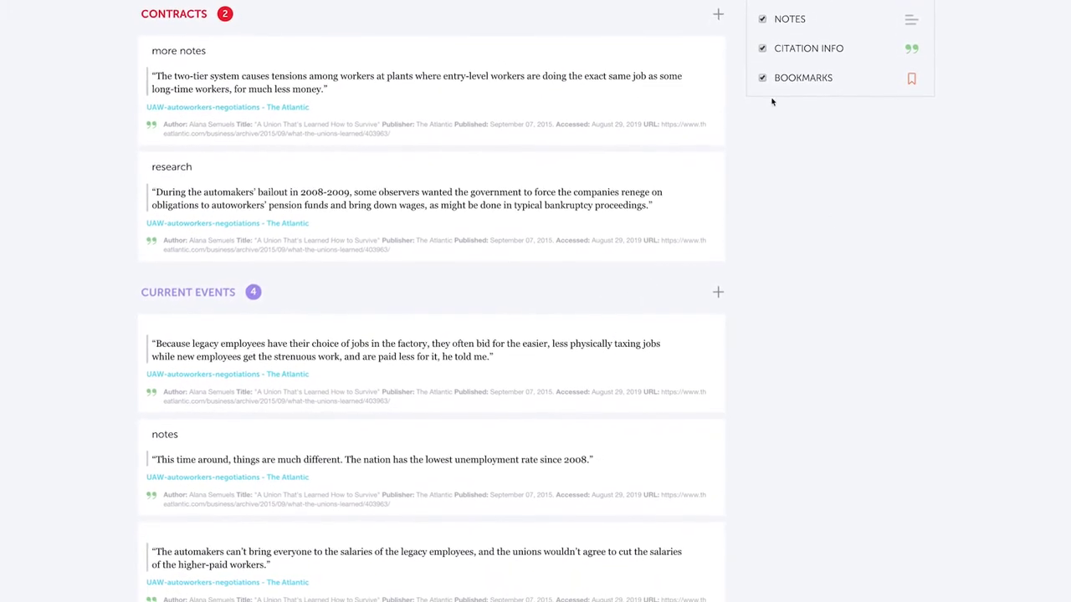
Move the notes card to Background
scroll(739, 76, "down", 2)
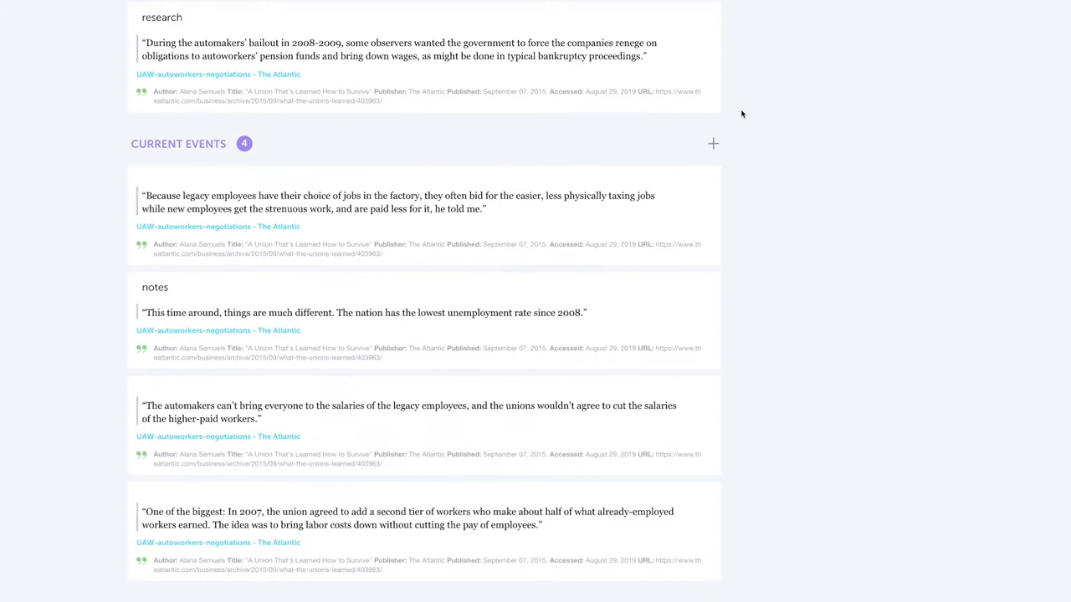
scroll(740, 111, "down", 2)
scroll(741, 114, "down", 1)
scroll(740, 115, "down", 1)
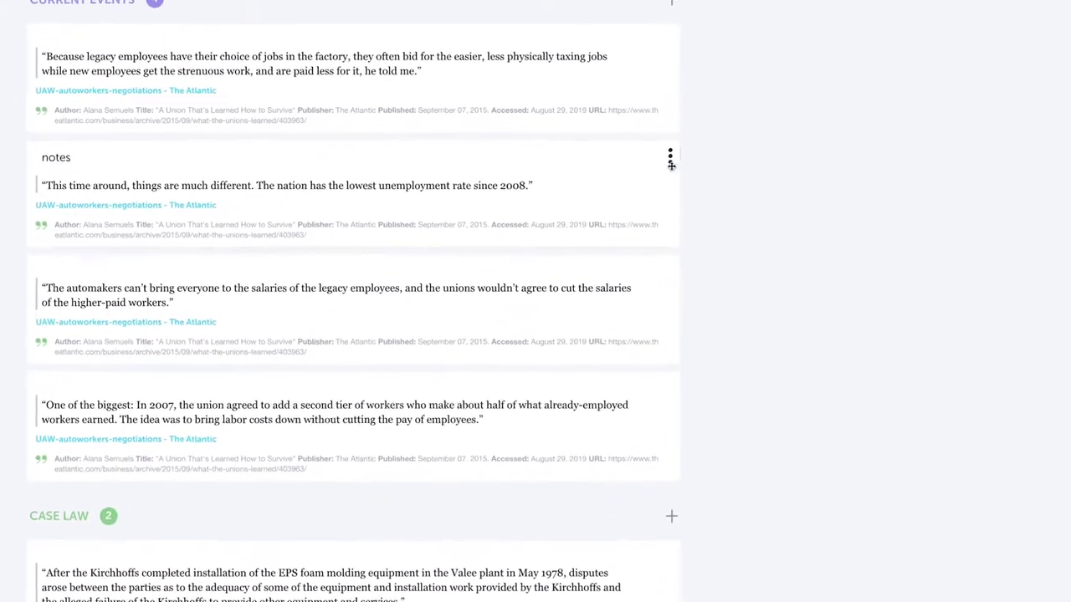
left_click(708, 81)
mouse_move(611, 171)
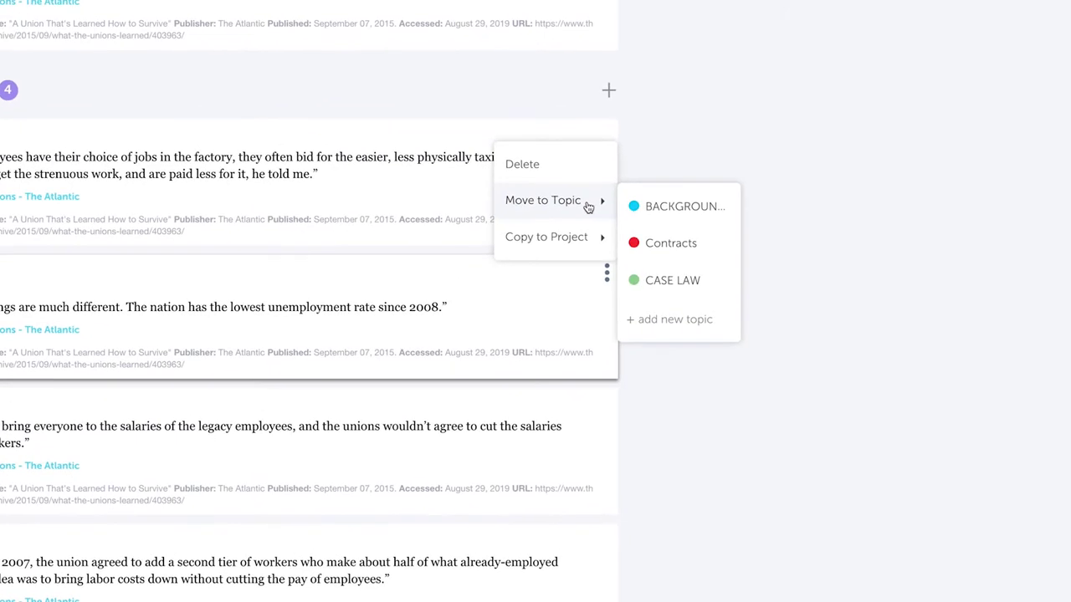
left_click(671, 215)
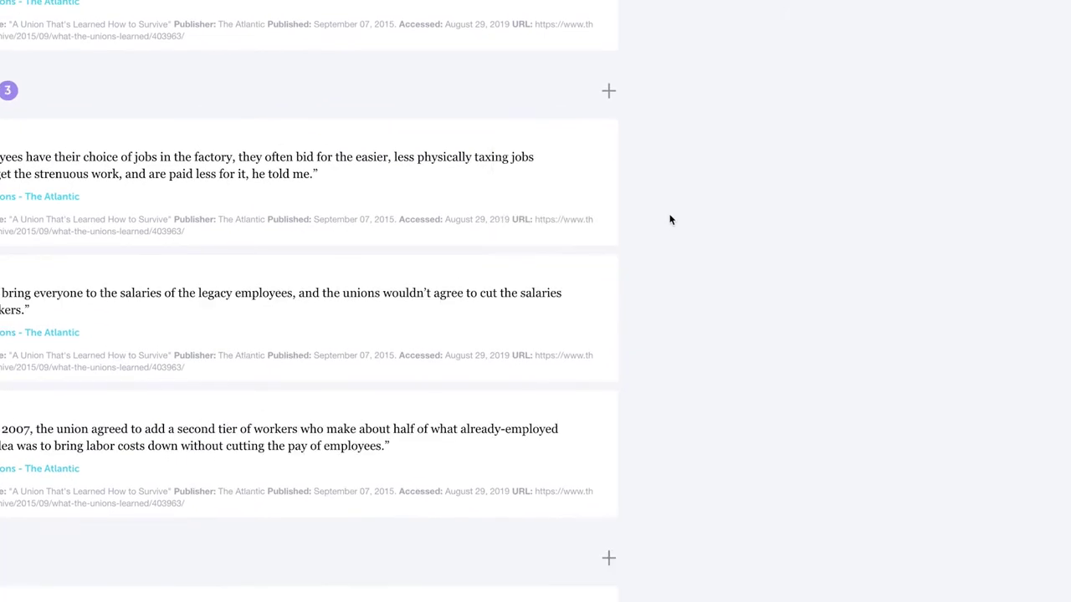
Delete the research card from Contracts
scroll(665, 226, "up", 4)
left_click(607, 231)
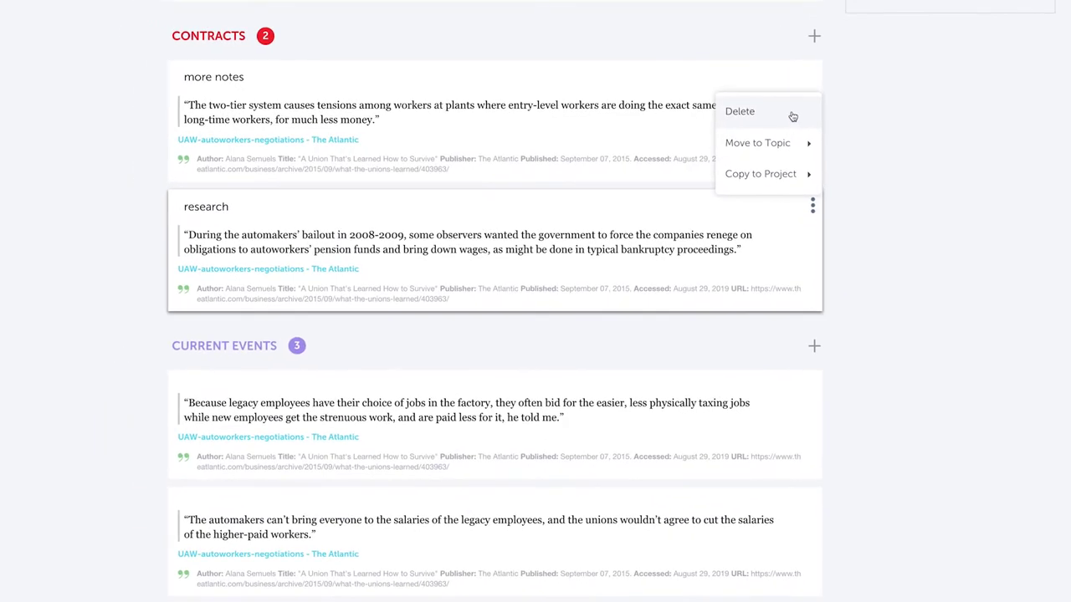
left_click(793, 116)
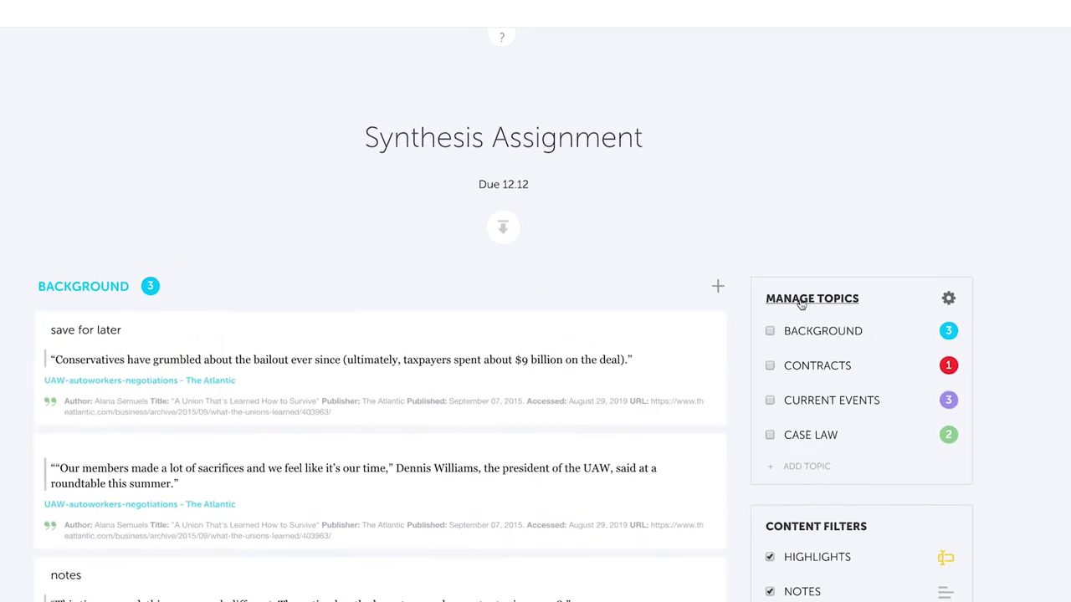
Create topics Intro in green, Arguements in purple and Conclusion in yellow via Manage Topics
left_click(800, 300)
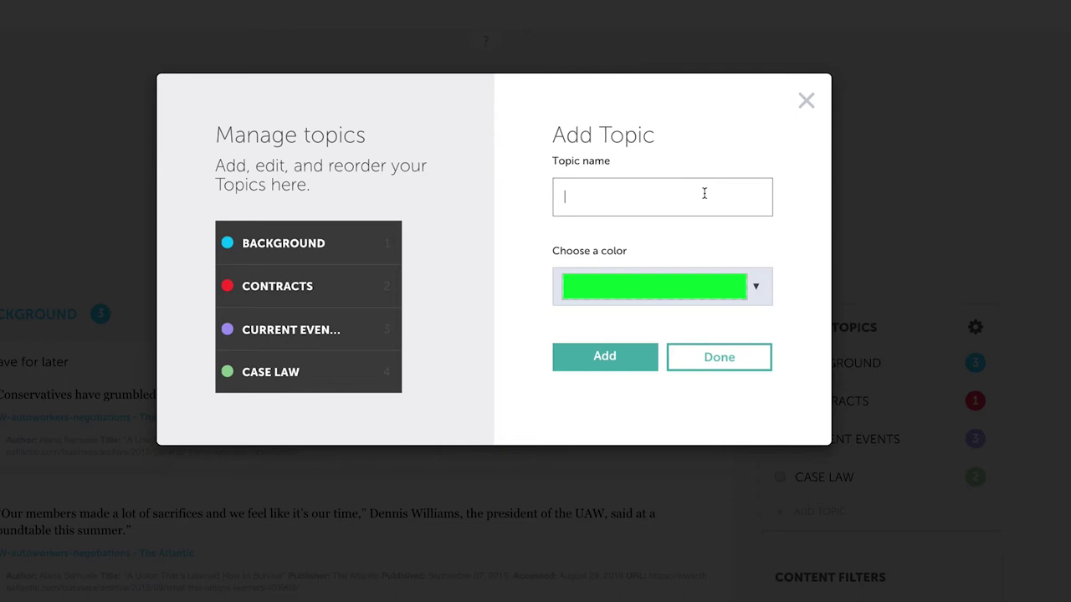
left_click(627, 368)
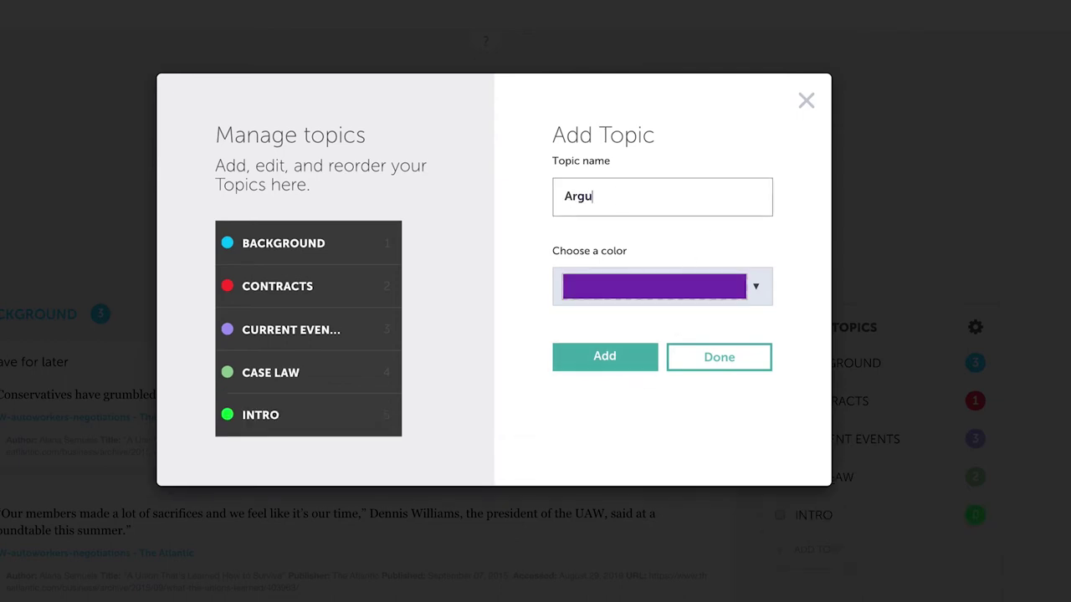
left_click(575, 357)
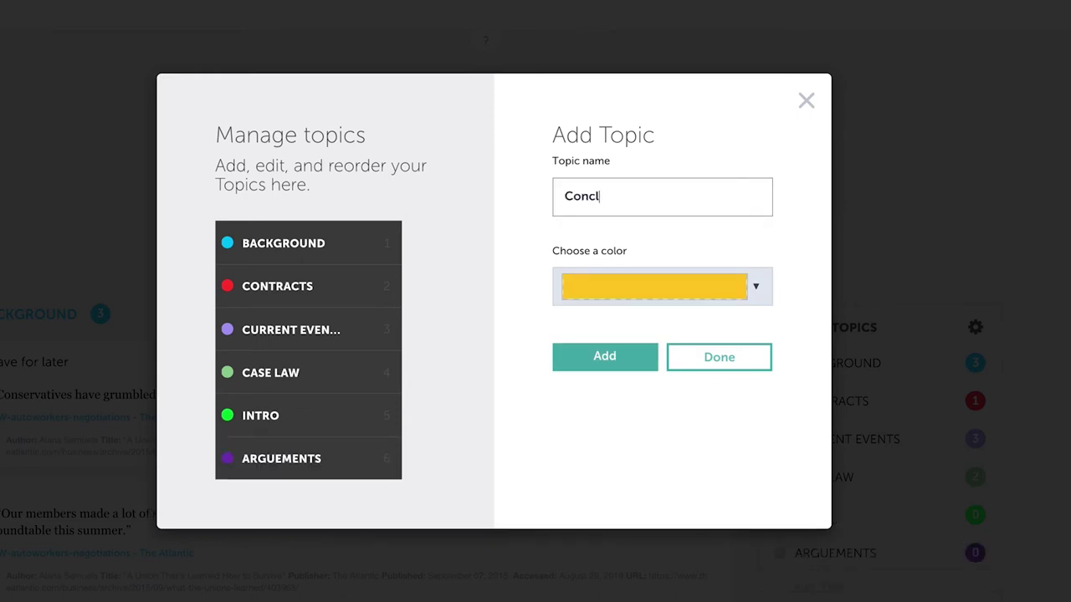
left_click(624, 358)
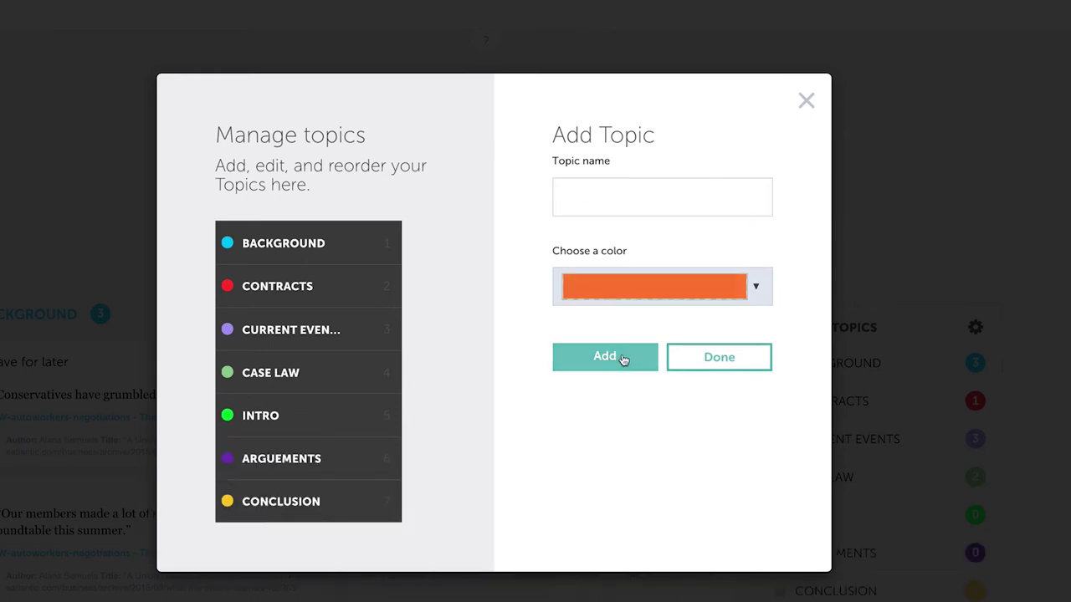
left_click(708, 359)
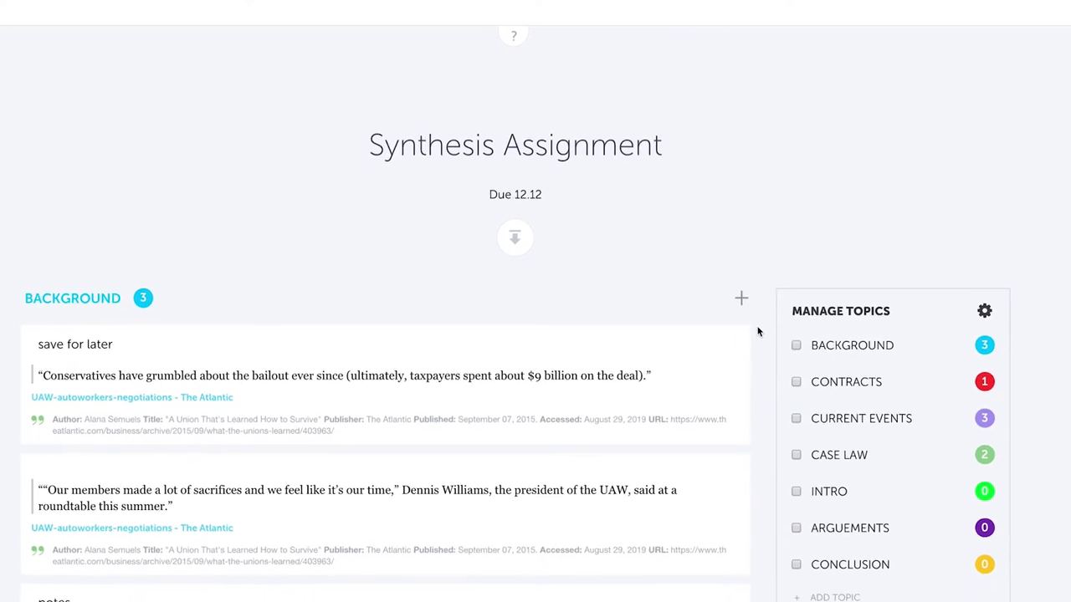
Move the Conservatives bailout quote and notes card to Intro, the legacy-employees quote to Arguements
left_click(749, 331)
mouse_move(741, 309)
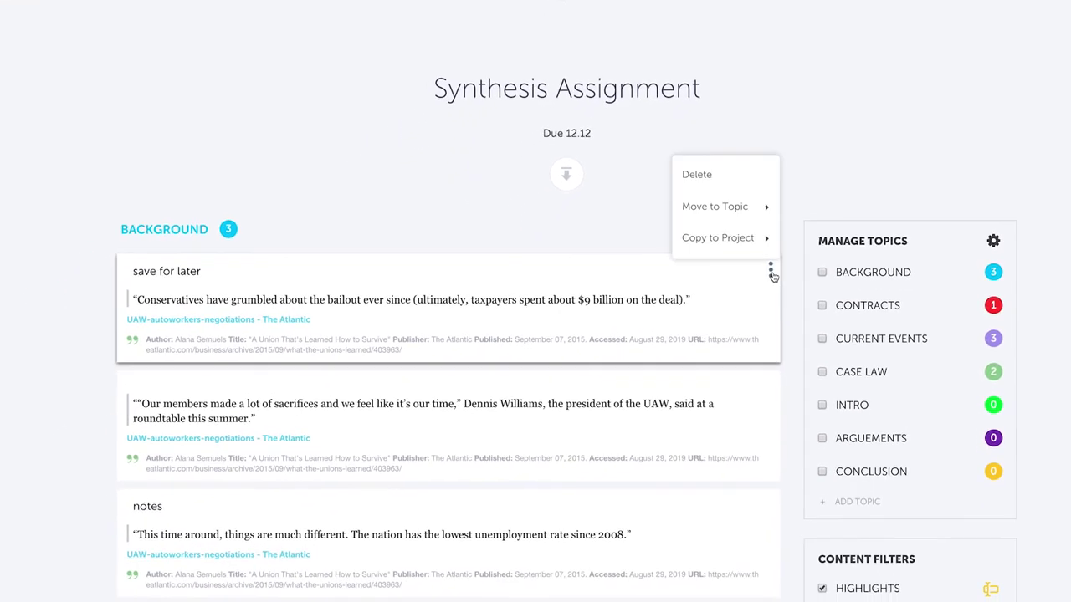
mouse_move(746, 210)
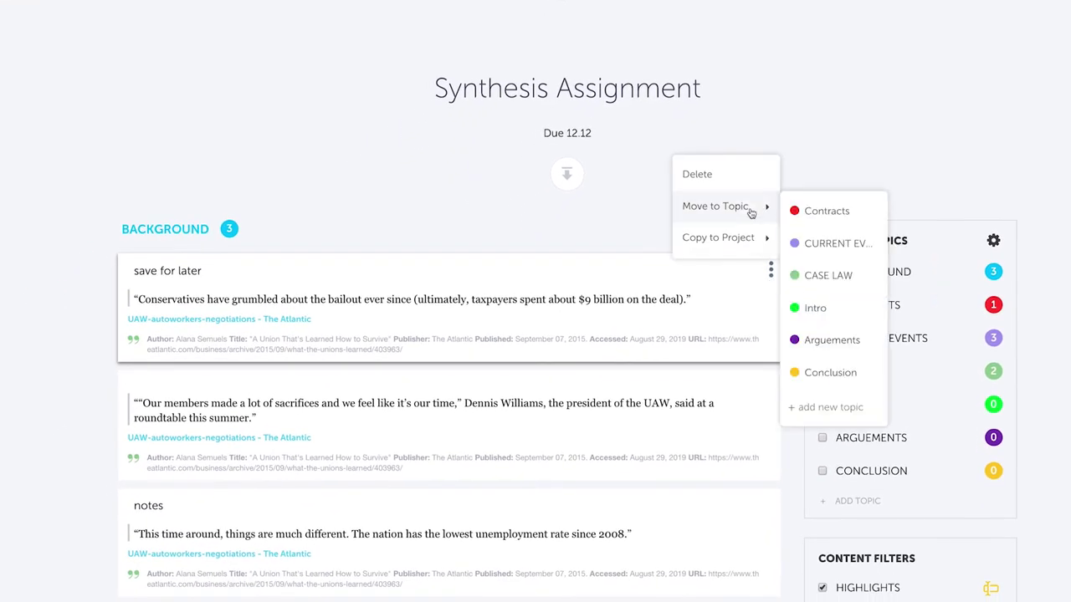
left_click(825, 313)
scroll(795, 341, "down", 5)
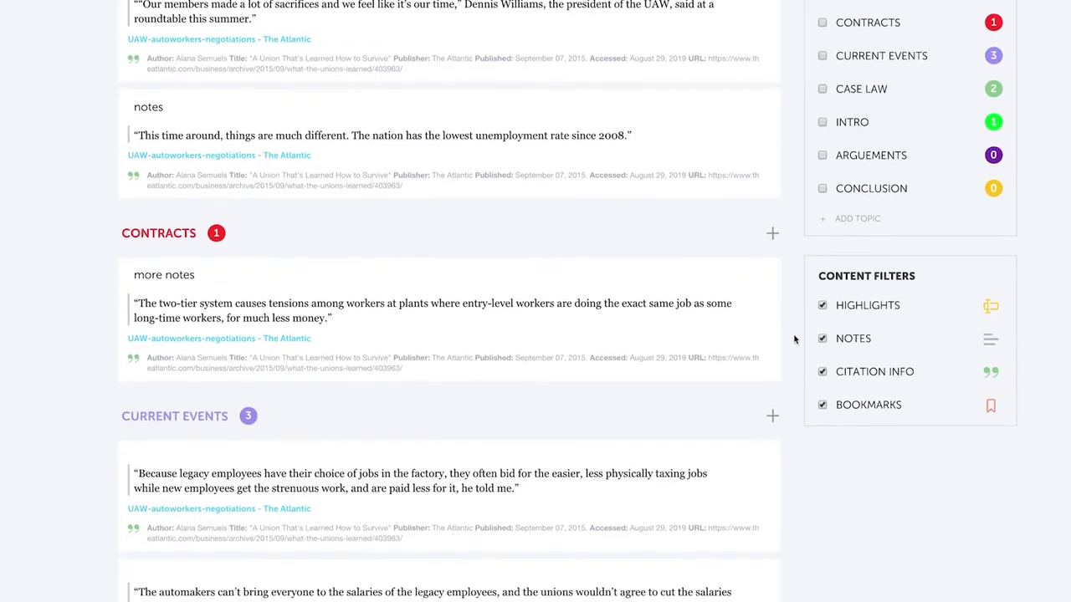
left_click(771, 410)
mouse_move(757, 352)
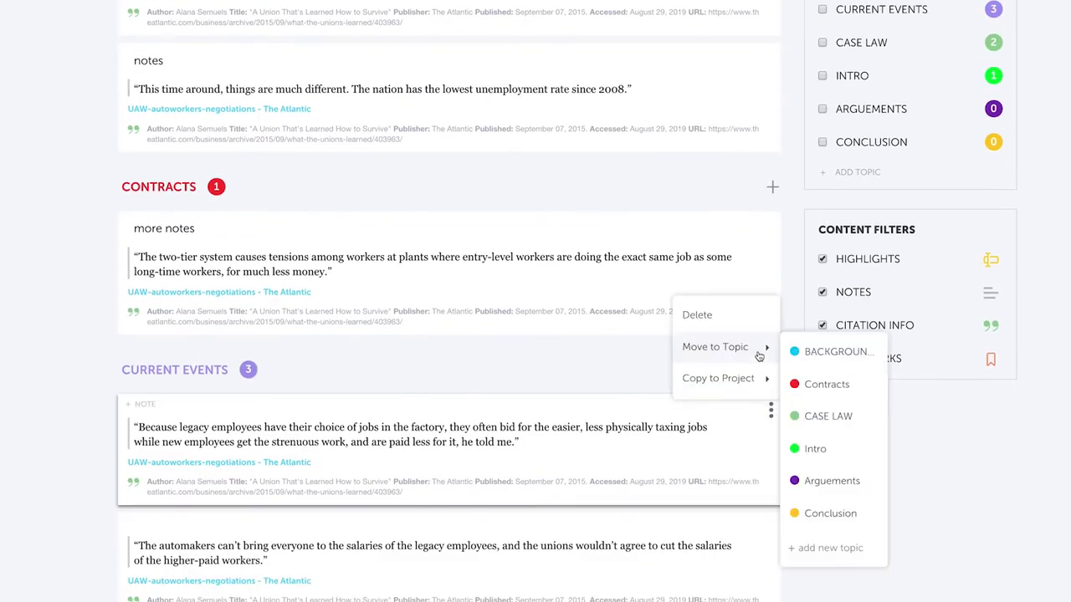
left_click(828, 481)
scroll(795, 328, "up", 3)
left_click(770, 263)
mouse_move(737, 201)
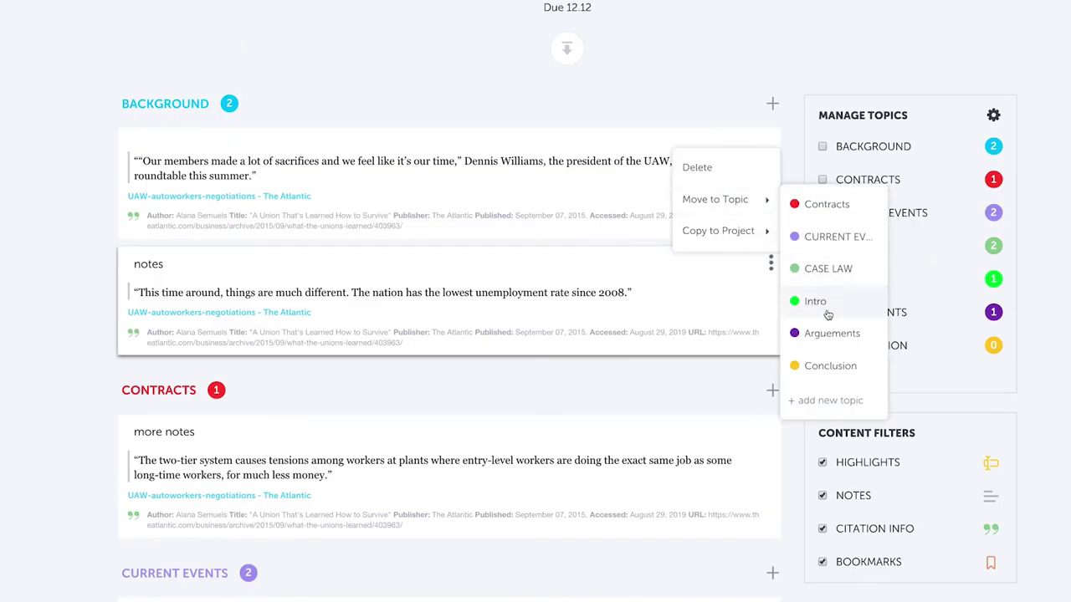
left_click(815, 301)
Move the Our members quote and more notes card to Arguements, 'One of the biggest' to Conclusion
left_click(770, 146)
mouse_move(755, 83)
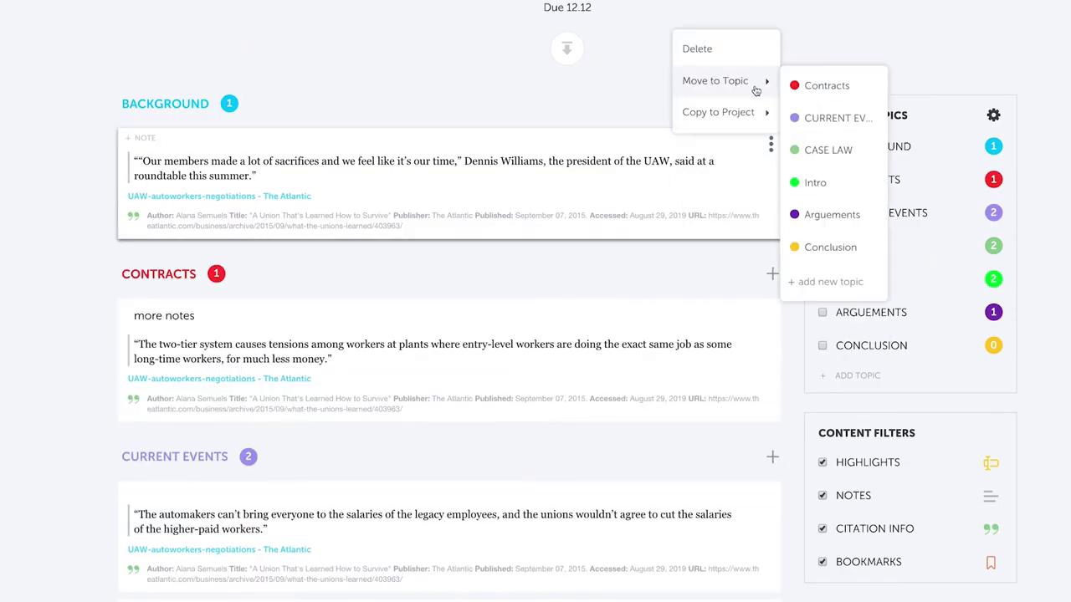
left_click(845, 213)
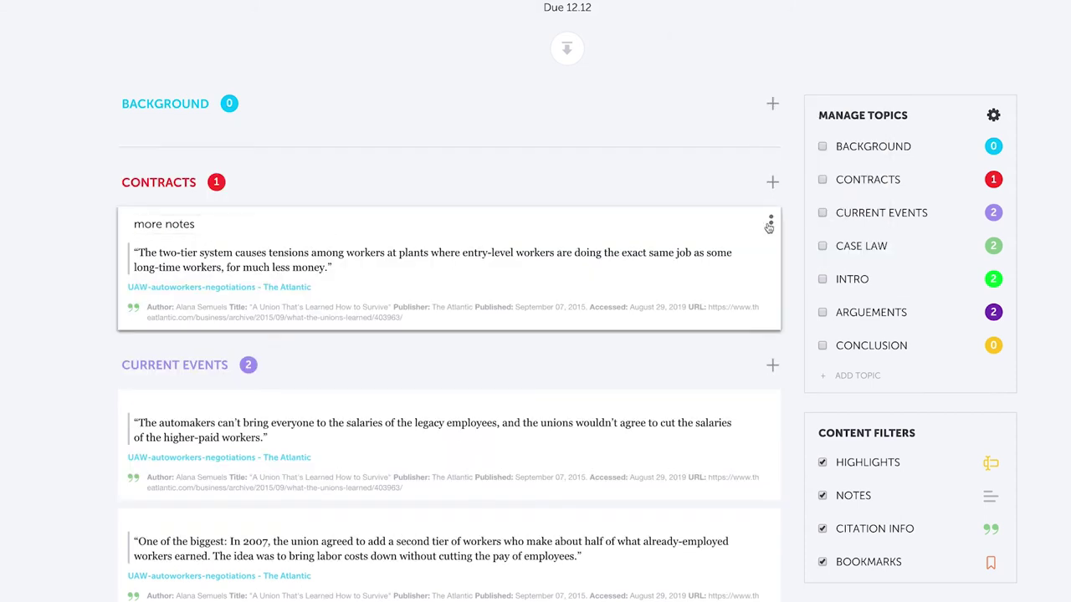
left_click(771, 222)
mouse_move(748, 159)
left_click(833, 295)
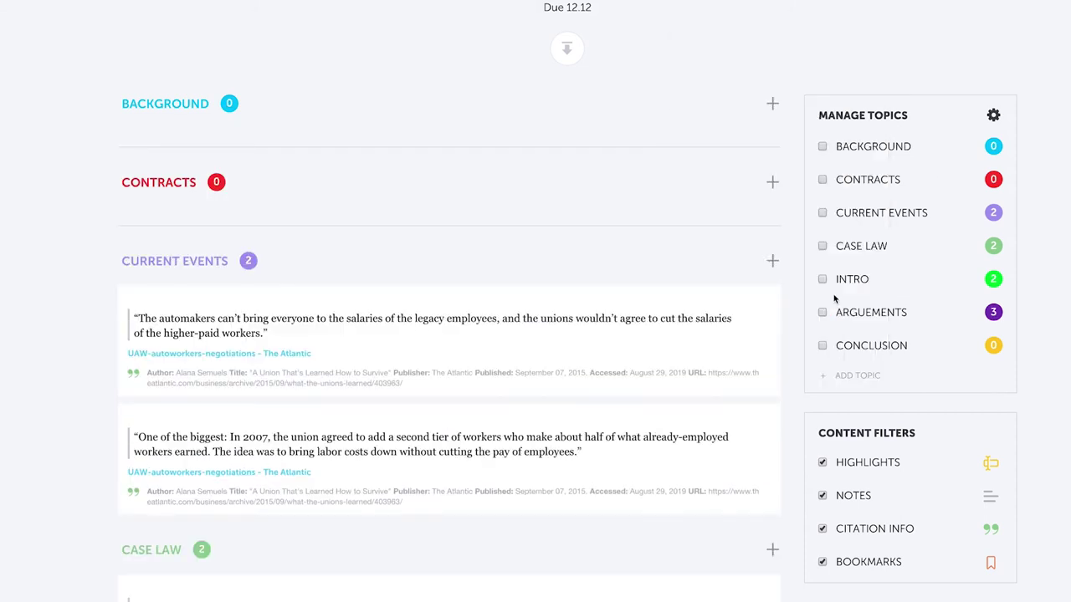
left_click(770, 419)
mouse_move(749, 356)
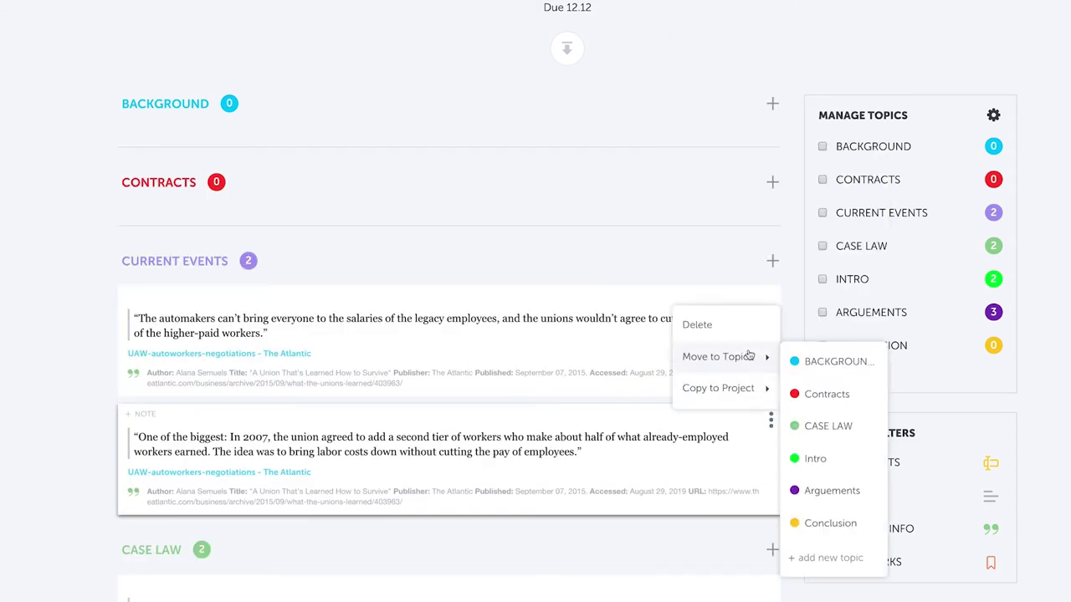
left_click(825, 522)
left_click(771, 303)
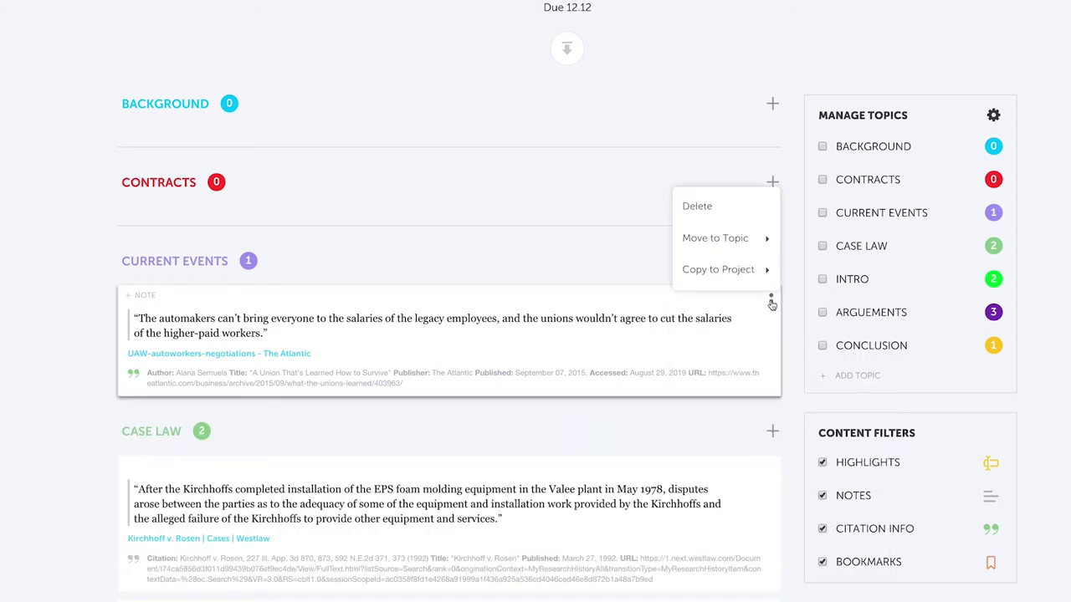